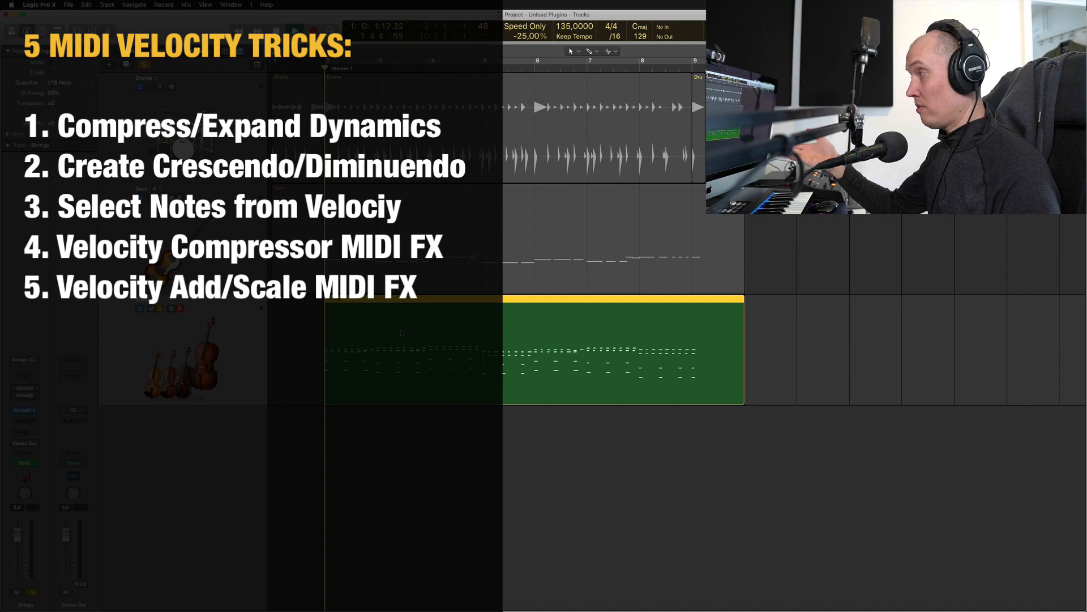
# Play the song with its drums, bass and strings tracks in the Tracks window
pyautogui.press('space')
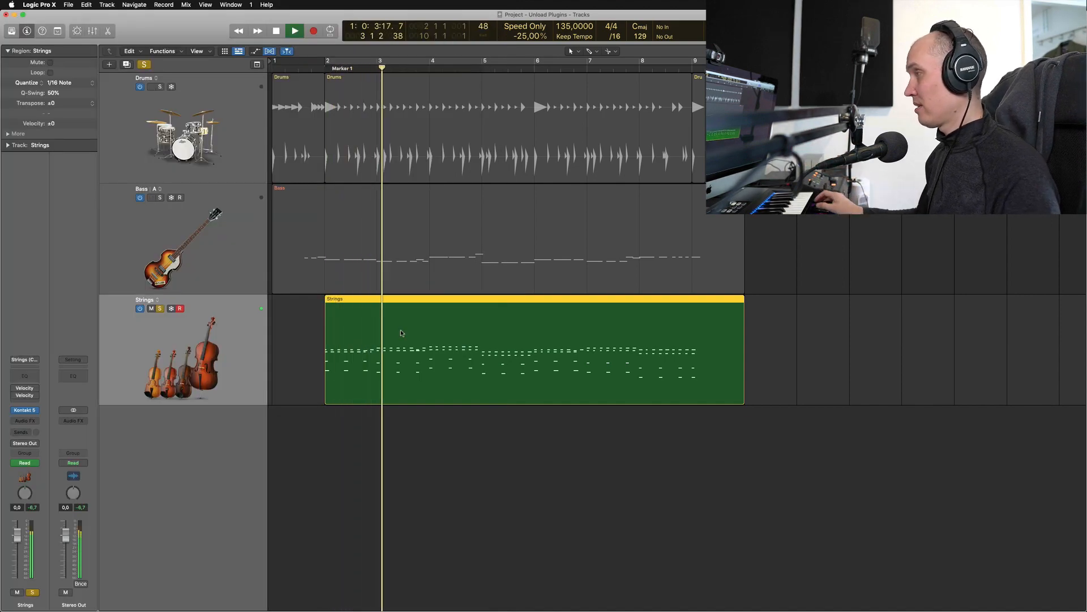
# Open the Strings region in the Piano Roll with the Note Velocity lane shown below the notes
pyautogui.doubleClick(439, 318)
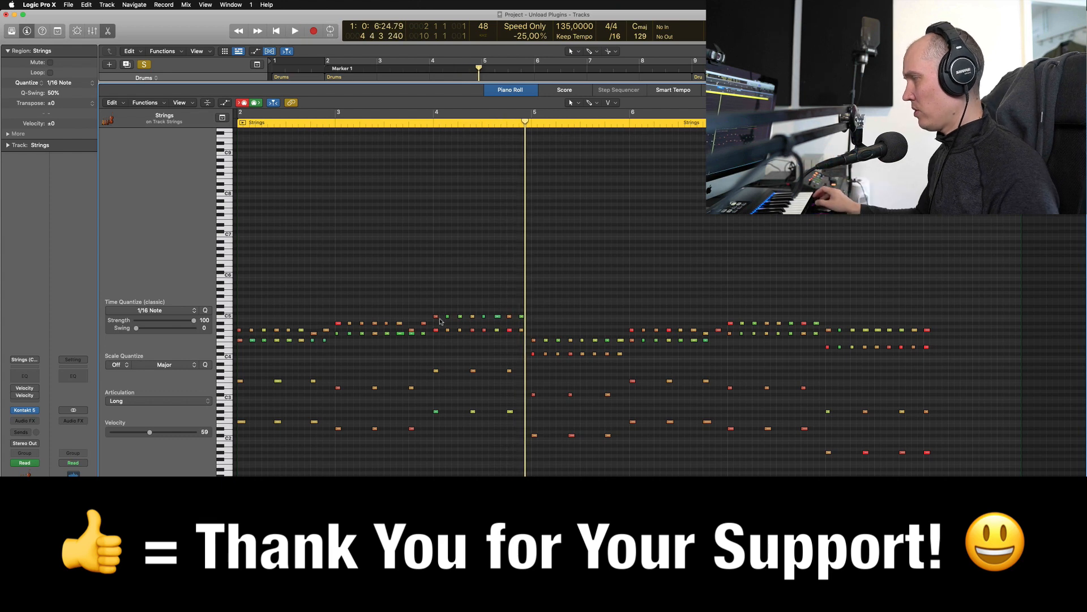
pyautogui.press('a')
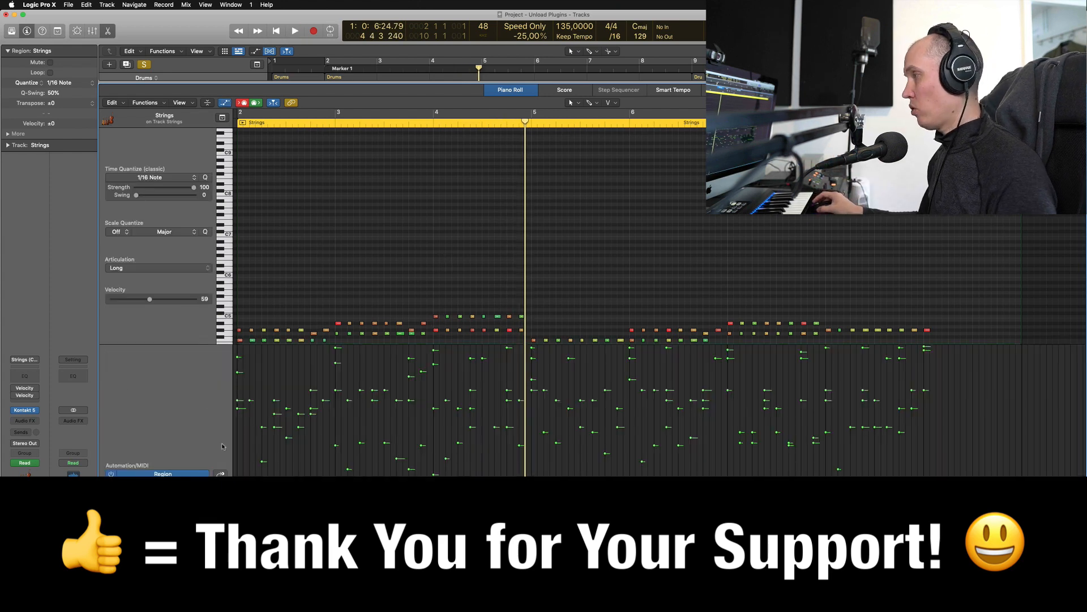
pyautogui.scroll(-8, 484, 327)
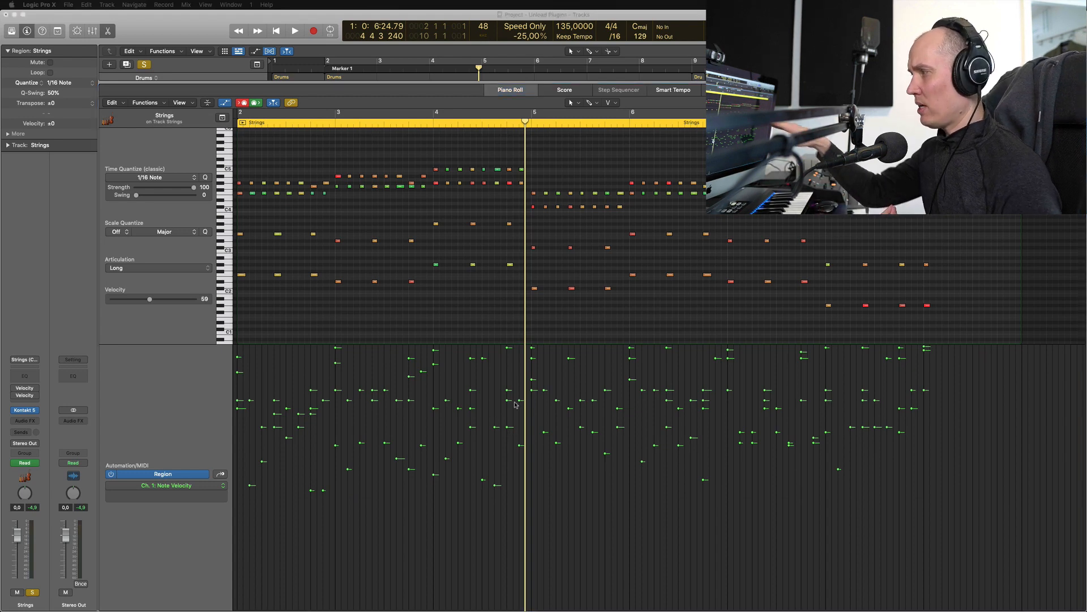
# Select all Strings notes and lower their velocities together to 44 with the inspector slider
pyautogui.click(468, 321)
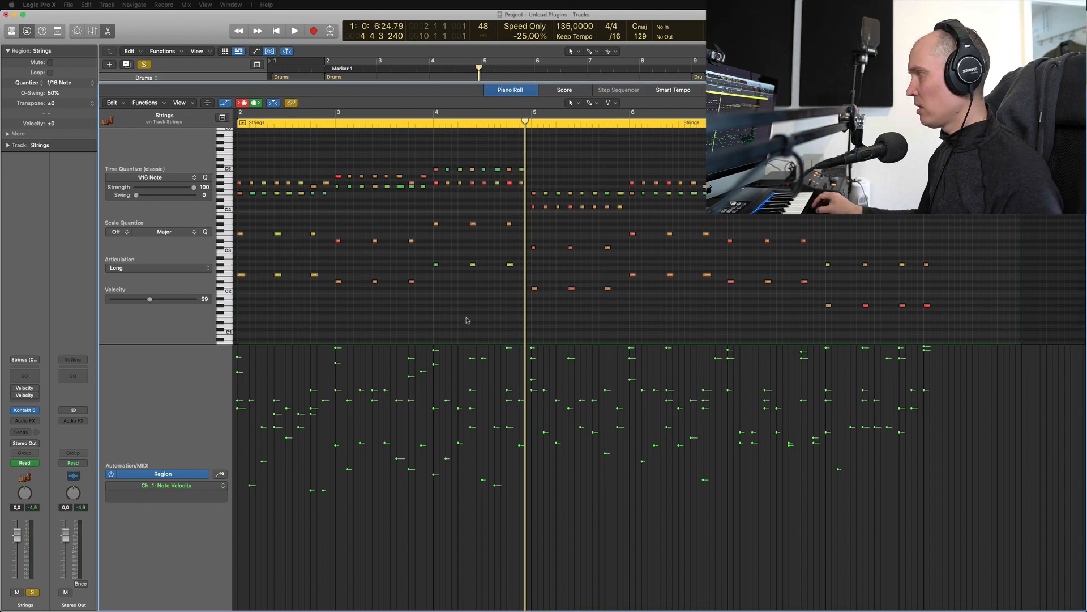
pyautogui.press('super+a')
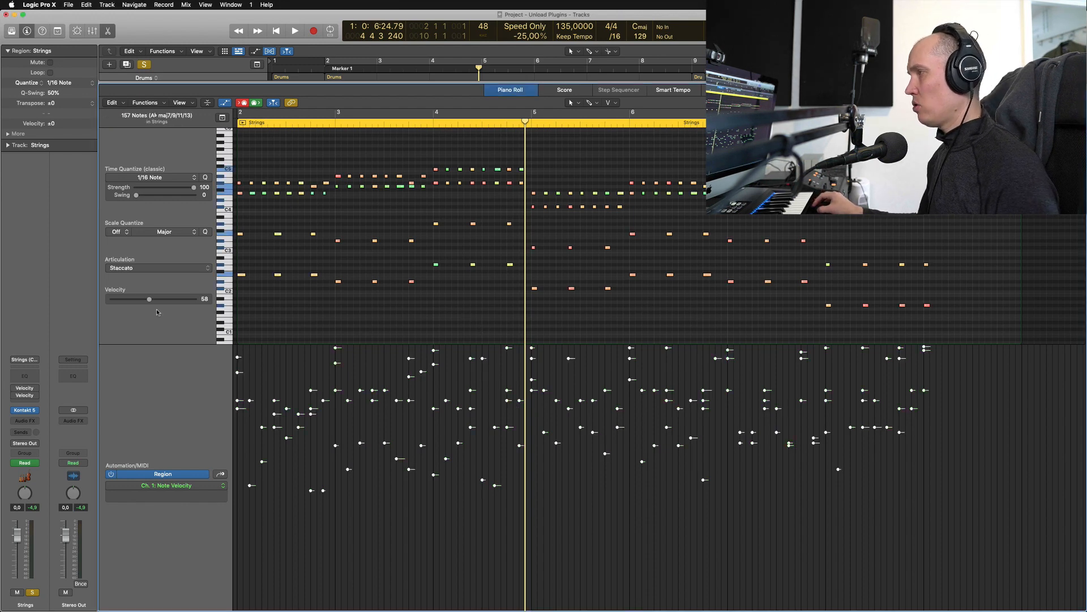
pyautogui.moveTo(149, 302)
pyautogui.mouseDown()
pyautogui.moveTo(139, 301)
pyautogui.moveTo(149, 299)
pyautogui.mouseUp()
pyautogui.click(441, 270)
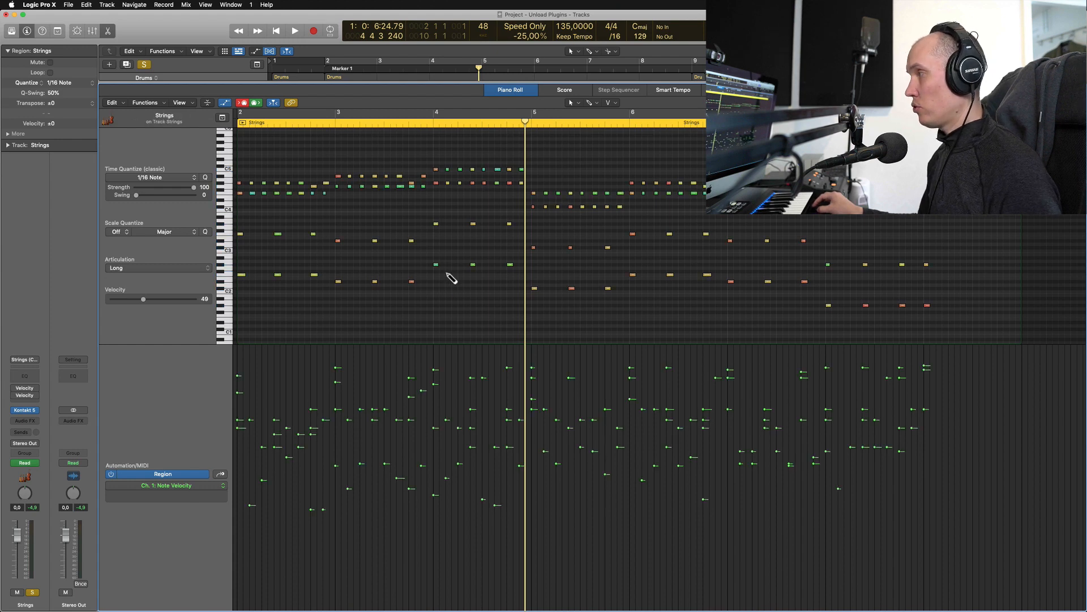
pyautogui.click(436, 265)
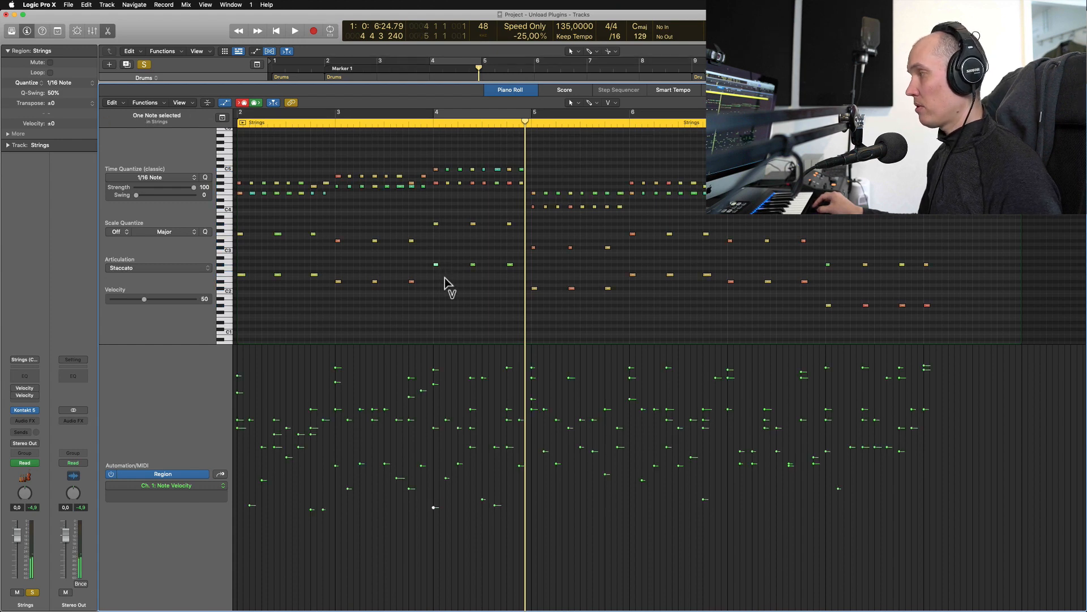
pyautogui.press('super+a')
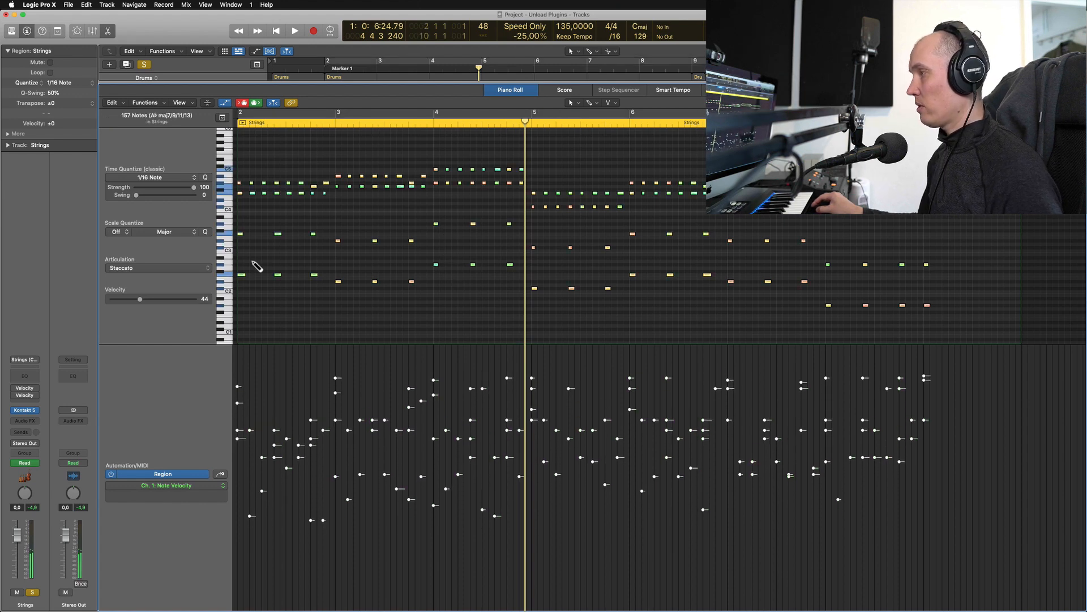
pyautogui.moveTo(144, 299); pyautogui.dragTo(137, 293)
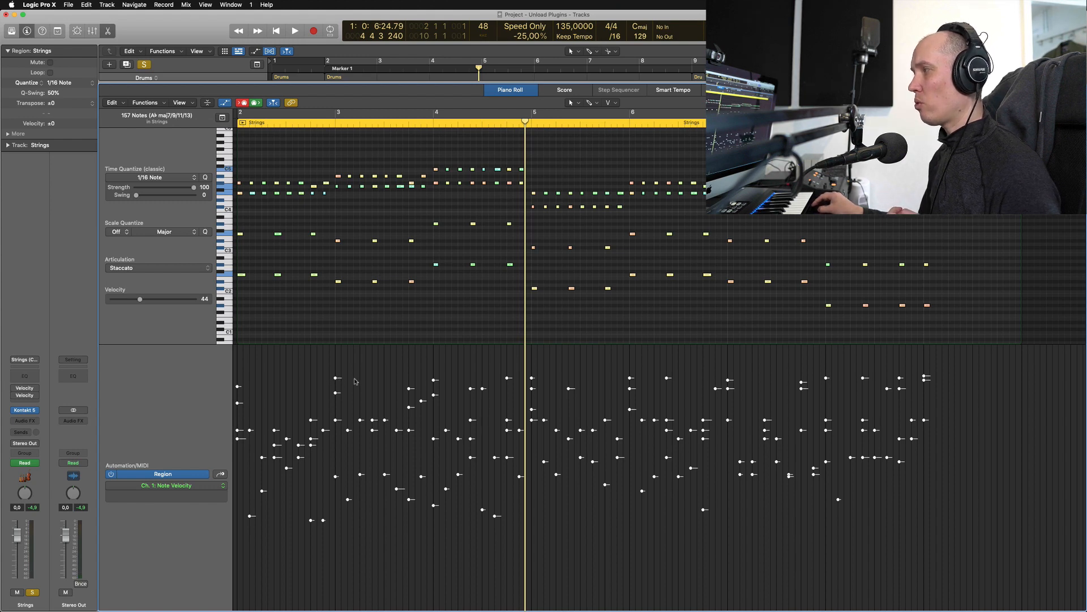
# Audition the velocities squeezed into a lower, narrower range, then raised much higher
pyautogui.press('space')
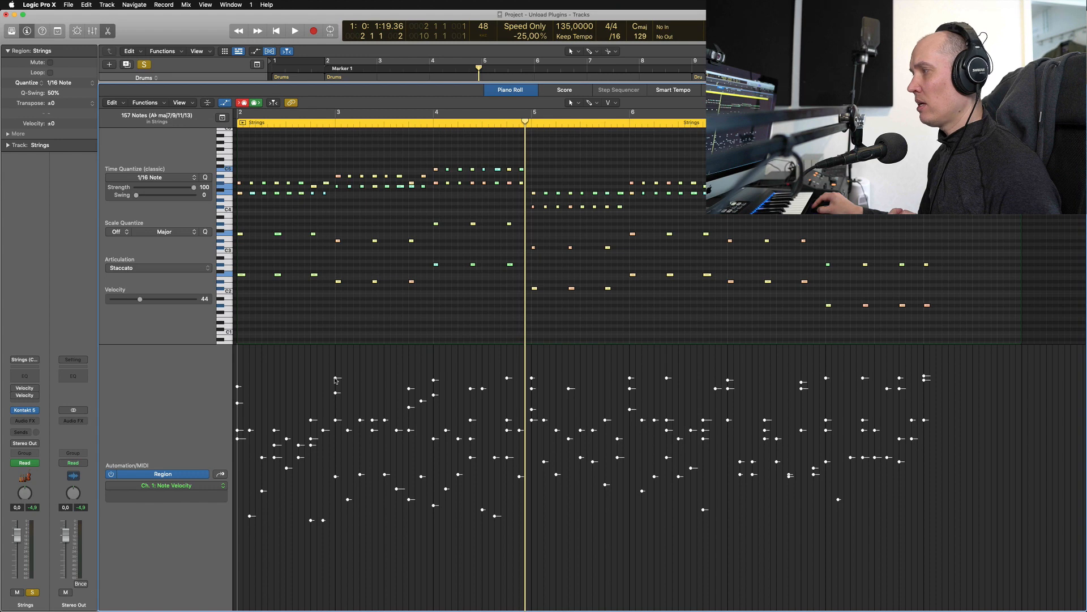
pyautogui.moveTo(336, 379); pyautogui.dragTo(334, 430)
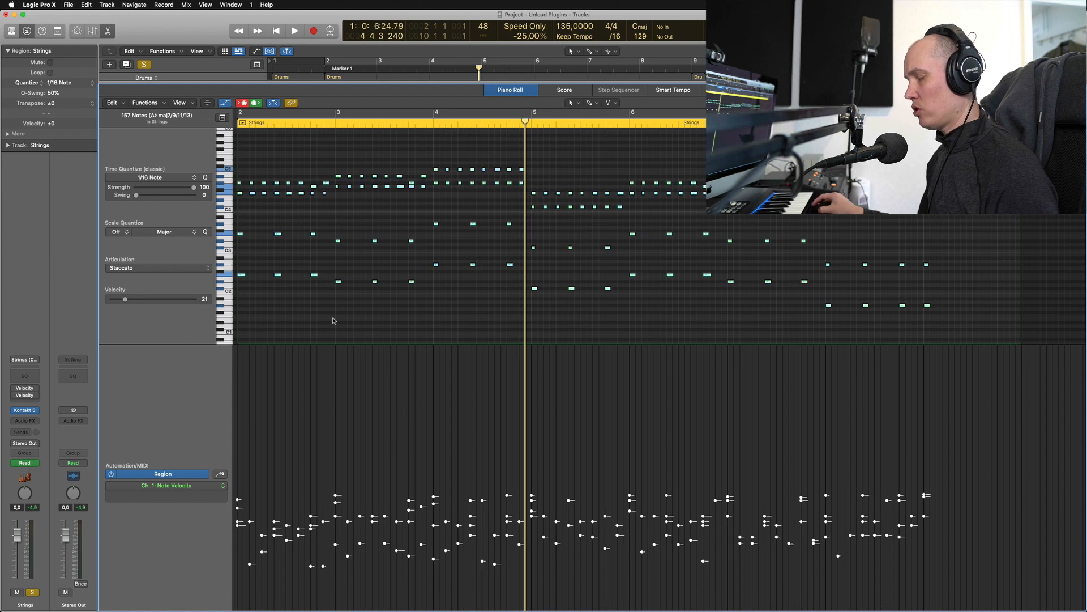
pyautogui.press('space')
pyautogui.press('space')
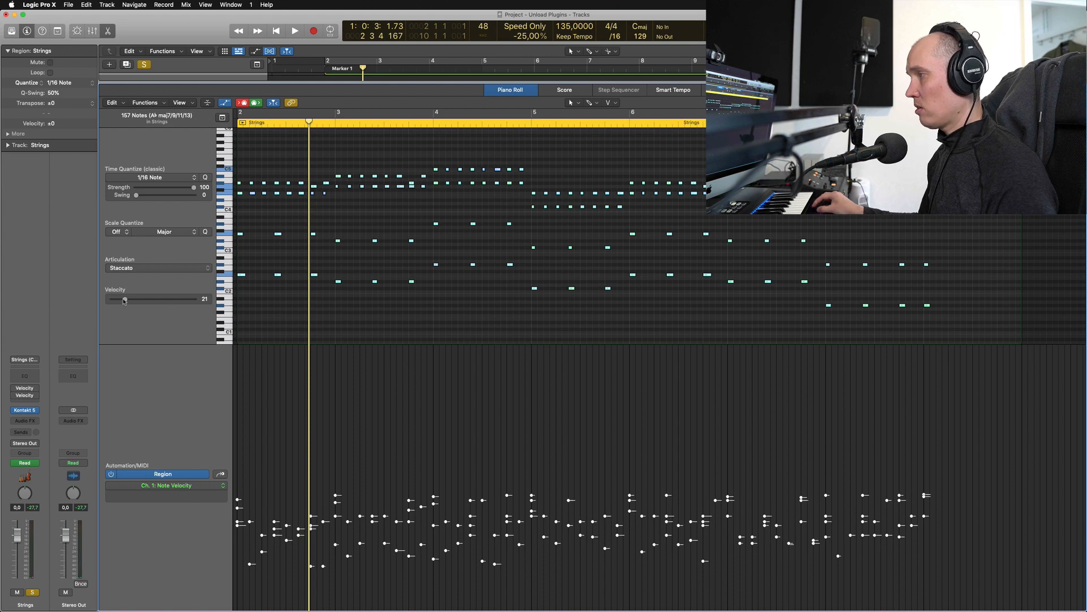
pyautogui.moveTo(125, 300); pyautogui.dragTo(170, 302)
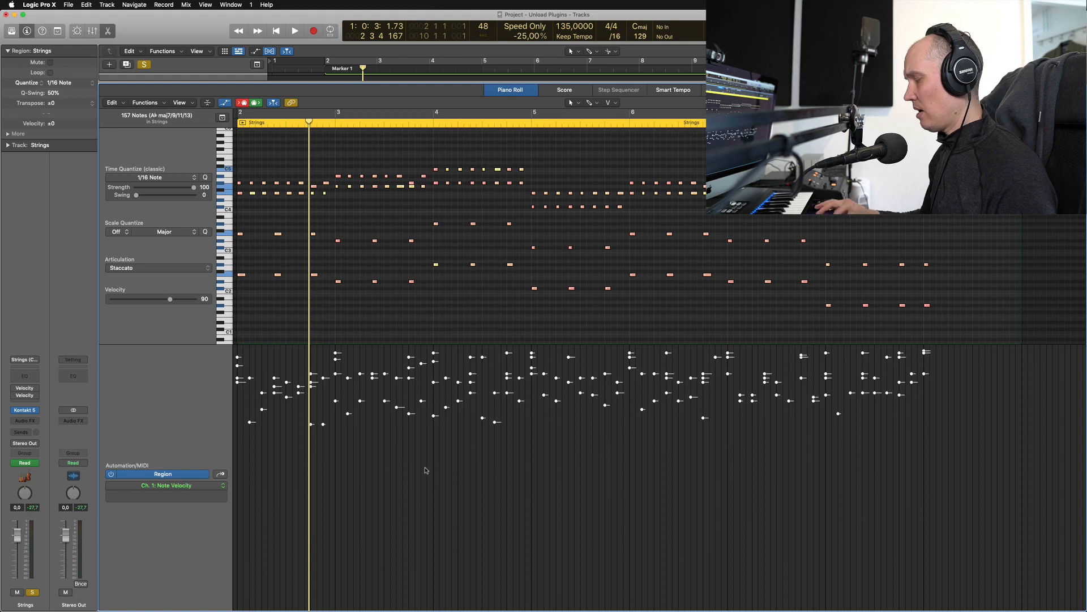
pyautogui.press('space')
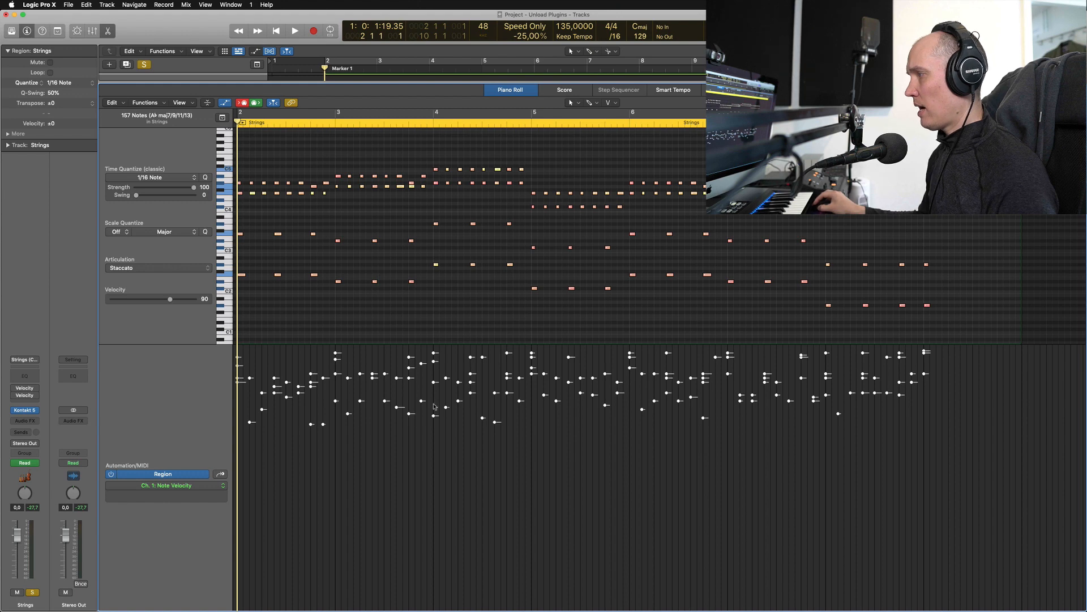
pyautogui.press('space')
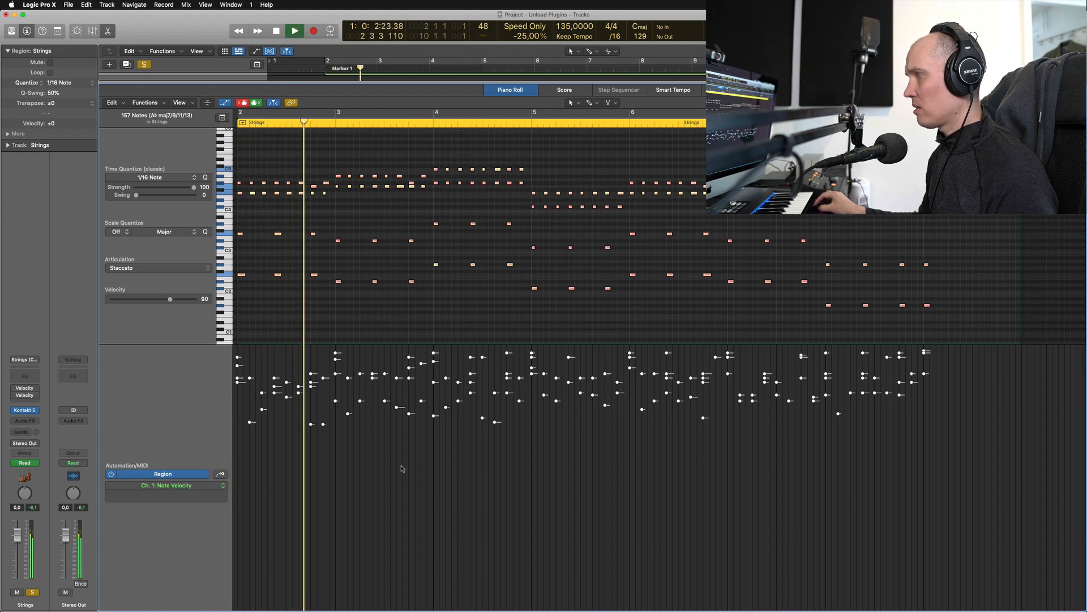
pyautogui.press('space')
# Undo both test changes, lower all velocities together, and spread them apart to widen dynamics
pyautogui.press('super+z')
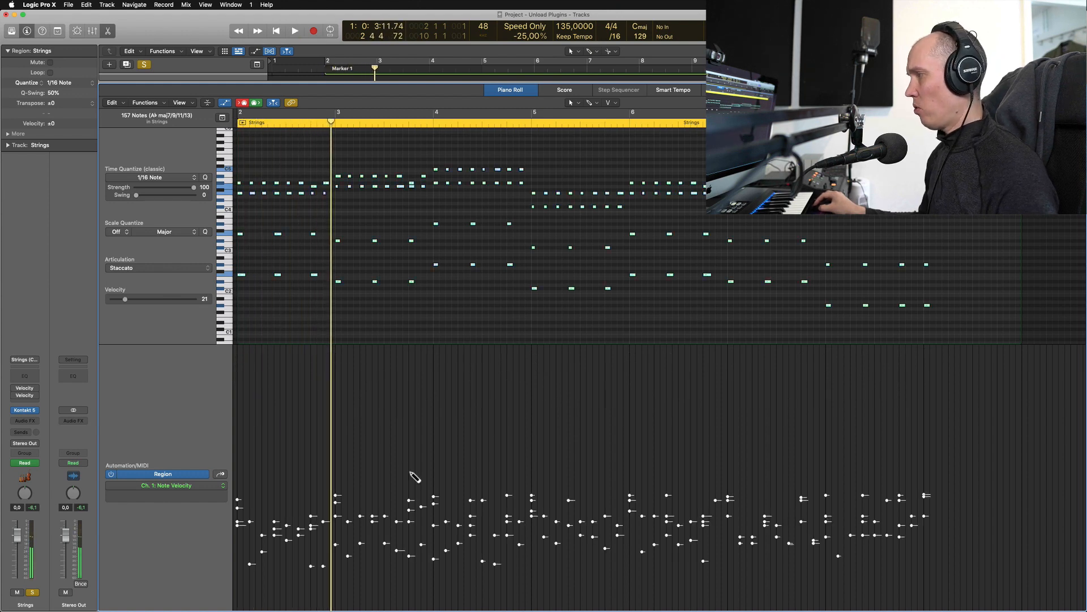
pyautogui.press('super+z')
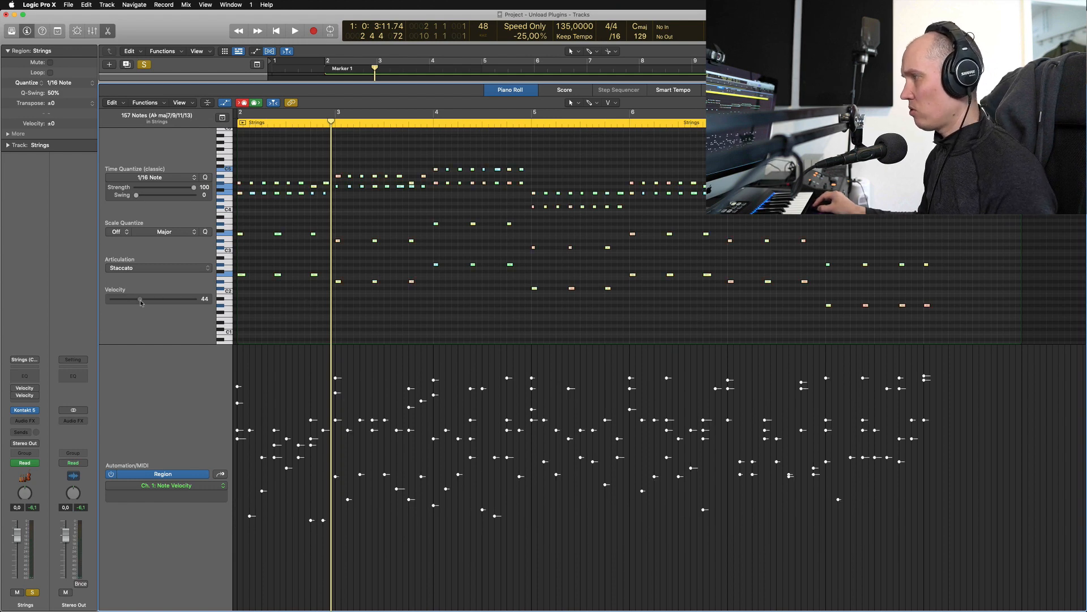
pyautogui.moveTo(141, 303); pyautogui.dragTo(115, 300)
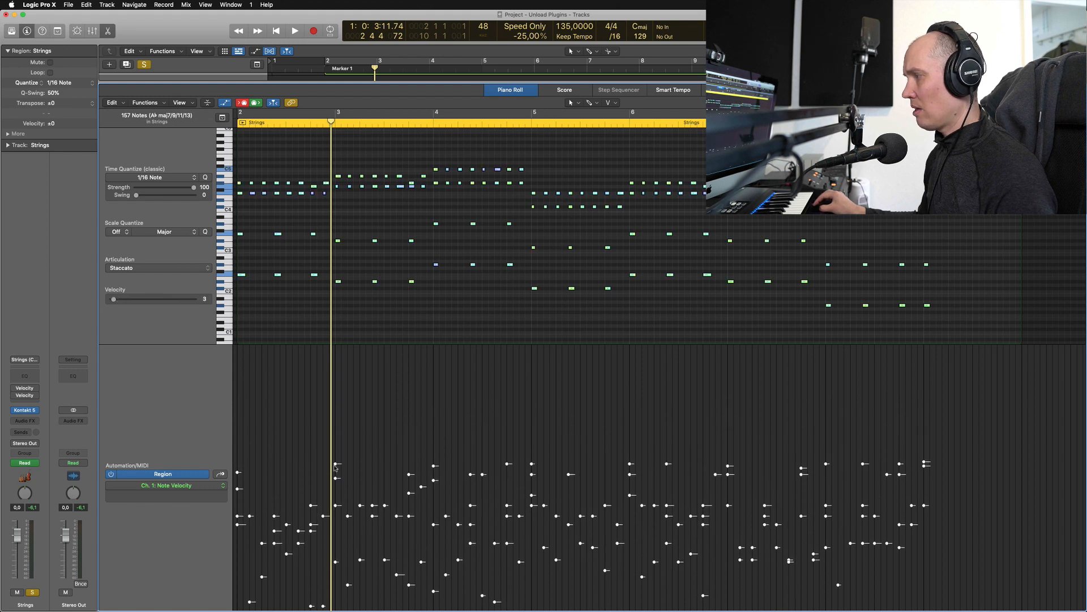
pyautogui.moveTo(334, 465); pyautogui.dragTo(352, 381)
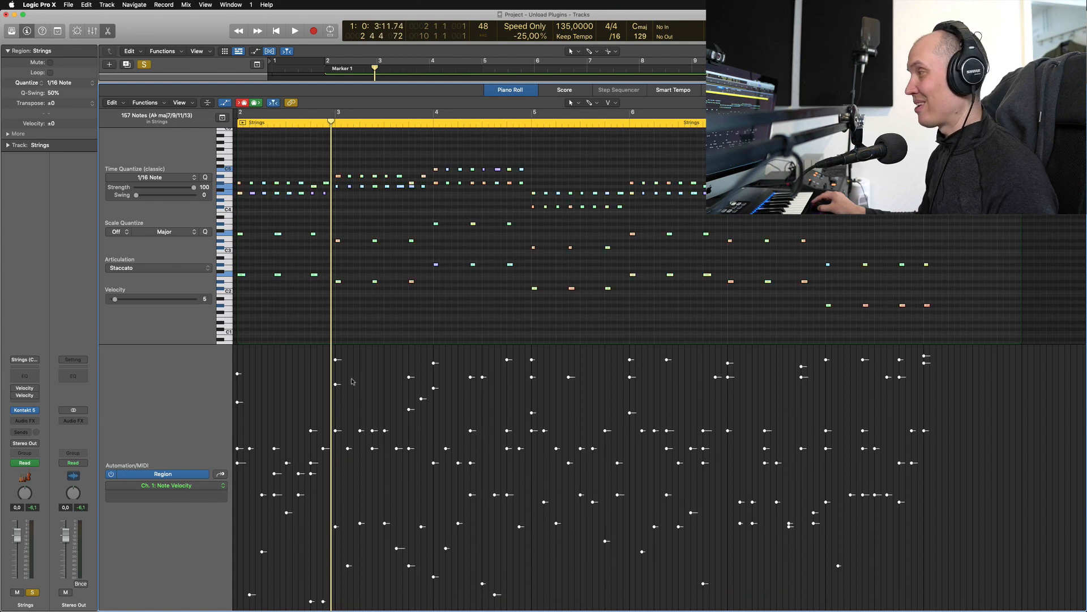
# Select all Strings notes and draw a straight rising velocity line from soft to loud
pyautogui.click(421, 303)
pyautogui.press('space')
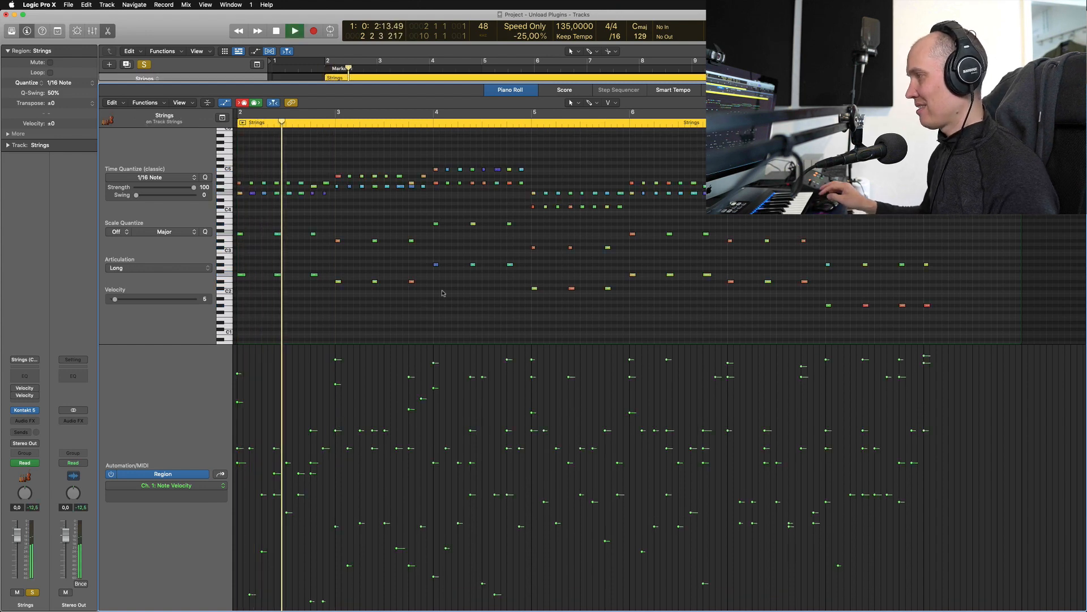
pyautogui.press('space')
pyautogui.press('super+a')
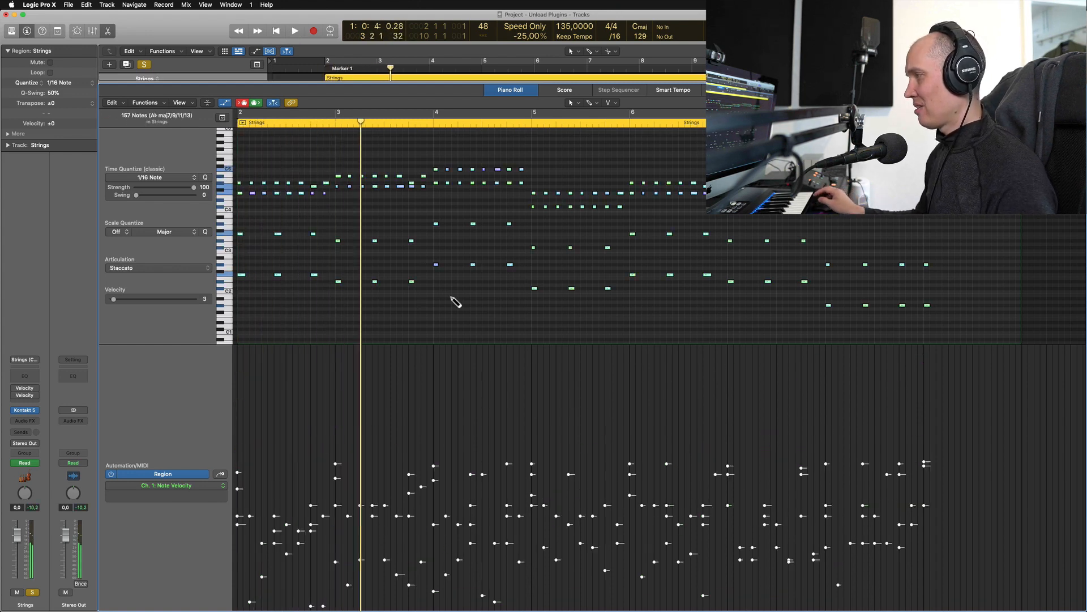
pyautogui.click(445, 305)
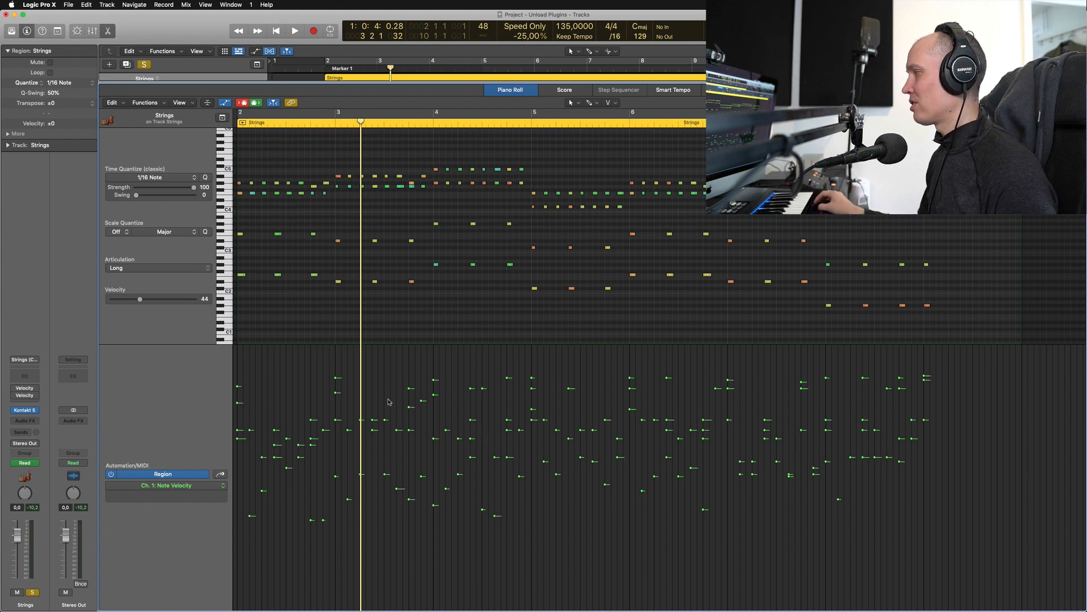
pyautogui.press('super+a')
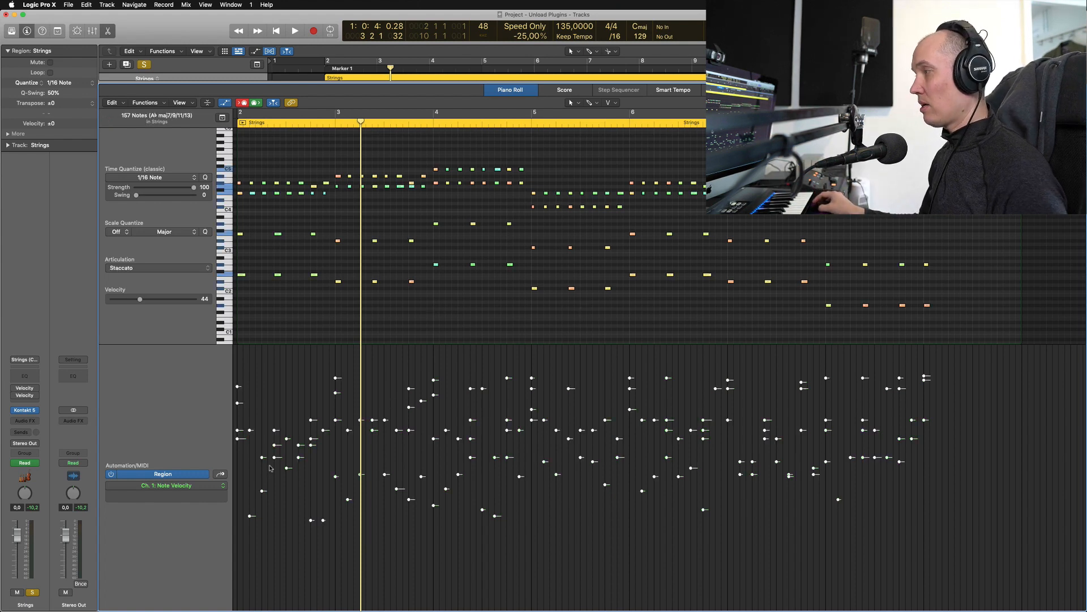
pyautogui.moveTo(238, 548)
pyautogui.mouseDown()
pyautogui.moveTo(988, 365)
pyautogui.moveTo(998, 374)
pyautogui.mouseUp()
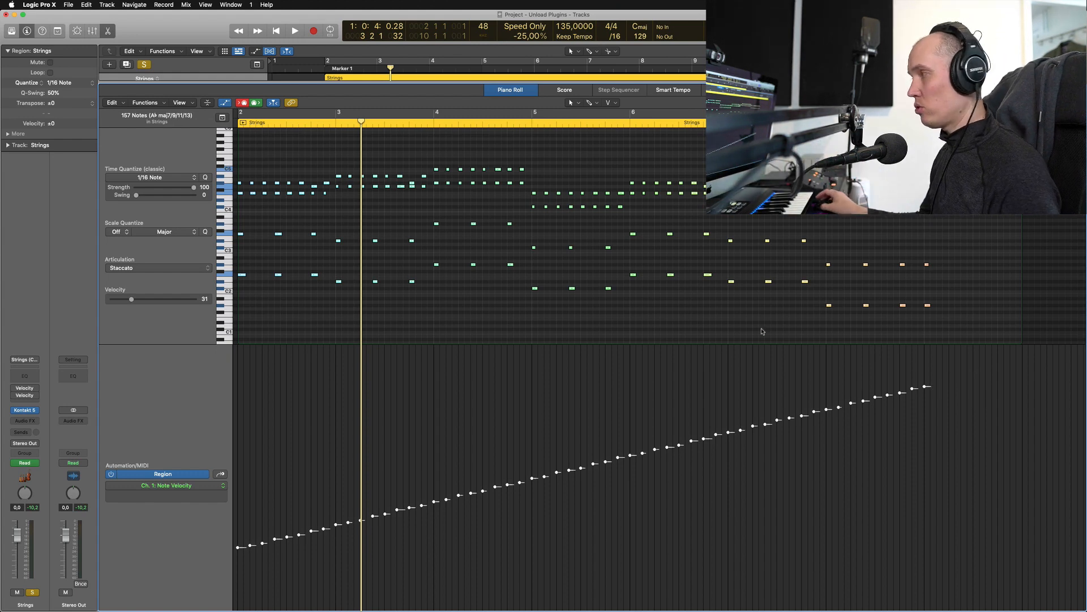
# Drop all Strings note velocities to about 2 and begin a new line in the velocity lane
pyautogui.click(566, 327)
pyautogui.press('super+a')
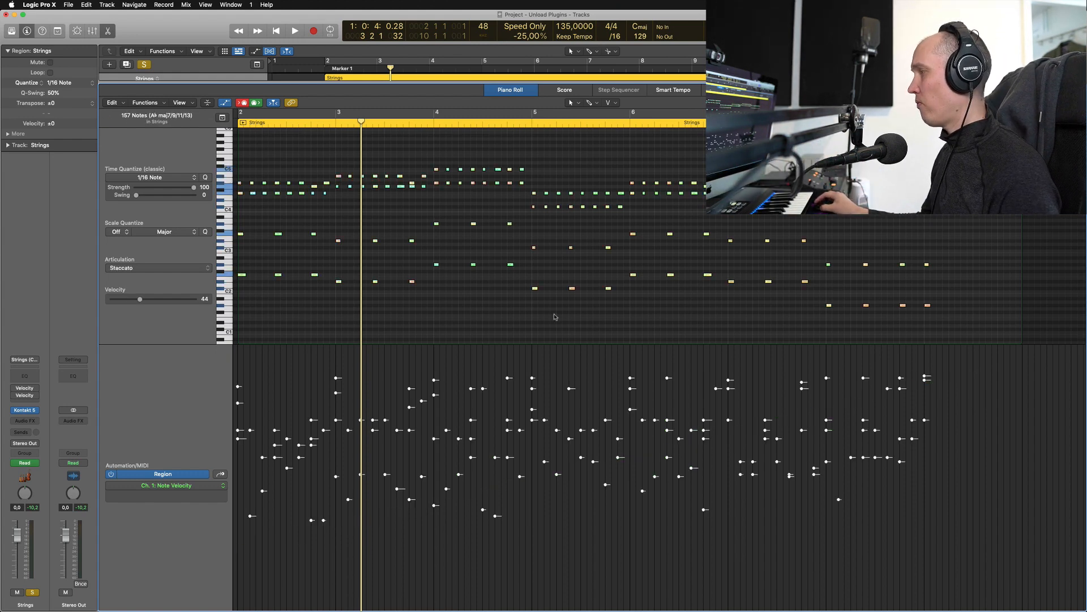
pyautogui.click(440, 336)
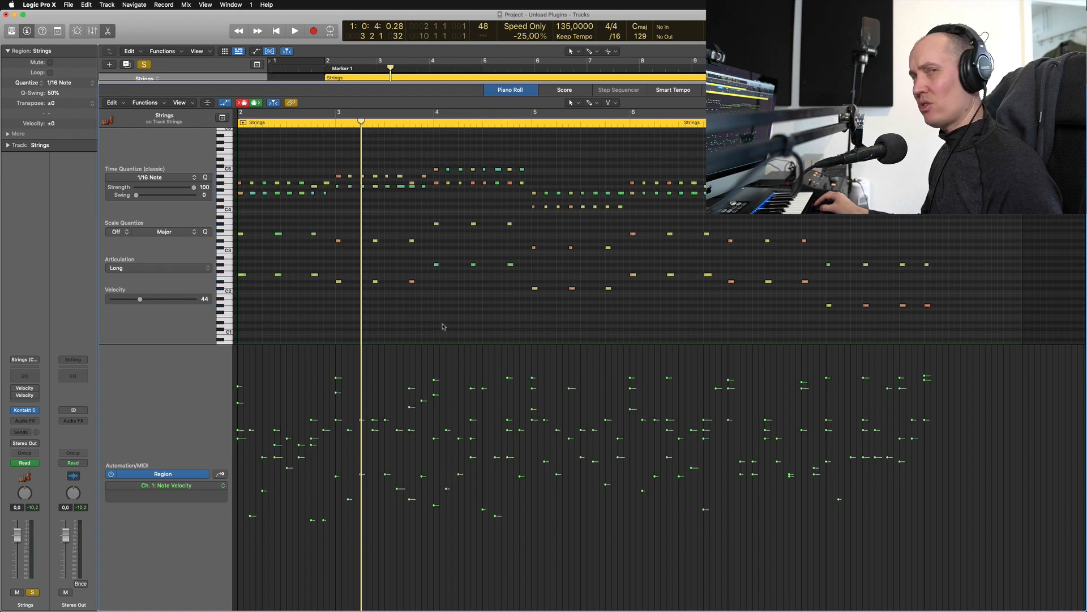
pyautogui.press('super+a')
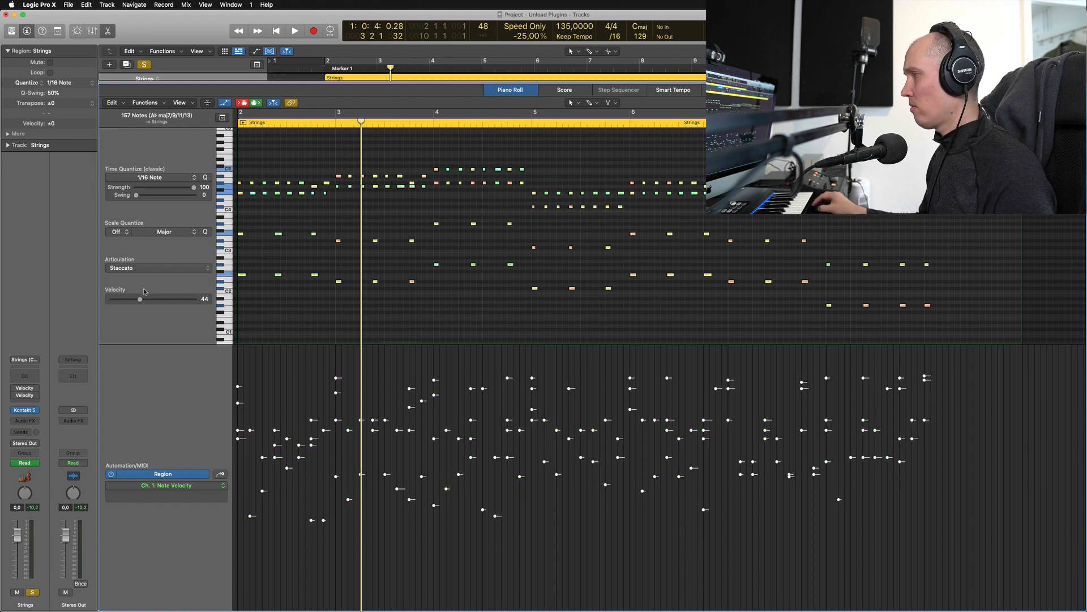
pyautogui.moveTo(140, 301); pyautogui.dragTo(113, 299)
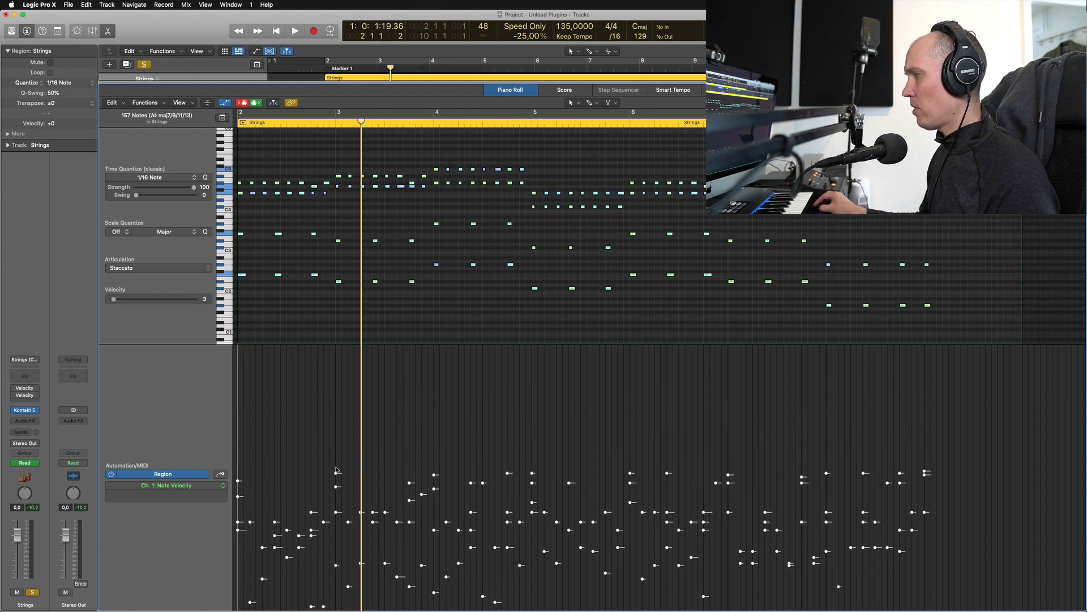
pyautogui.click(342, 459)
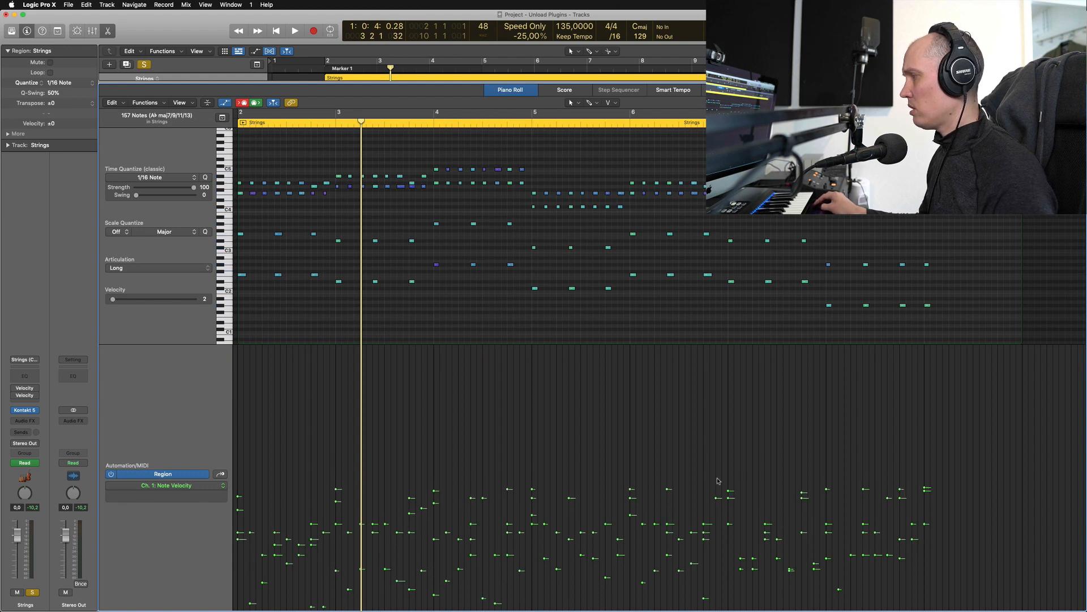
pyautogui.click(239, 580)
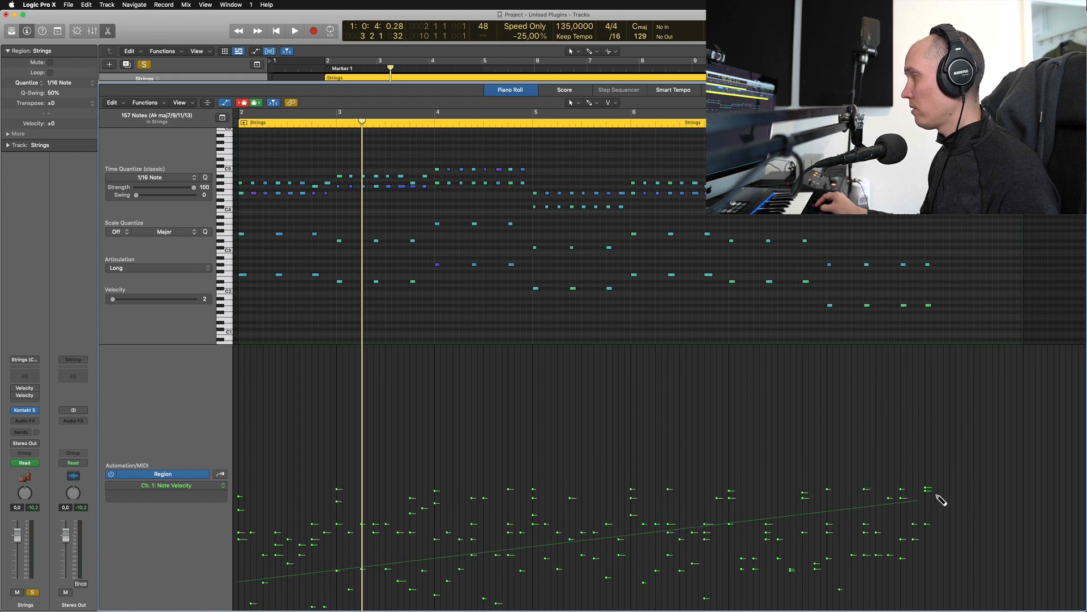
# Apply two trial velocity lines, including a rising one, and undo each
pyautogui.click(952, 552)
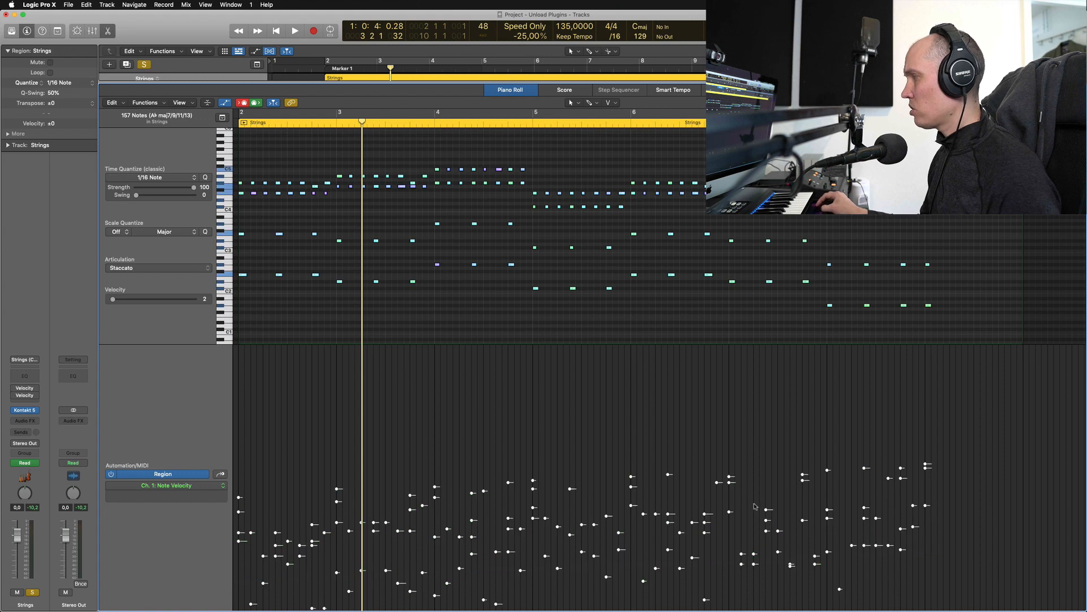
pyautogui.press('super+z')
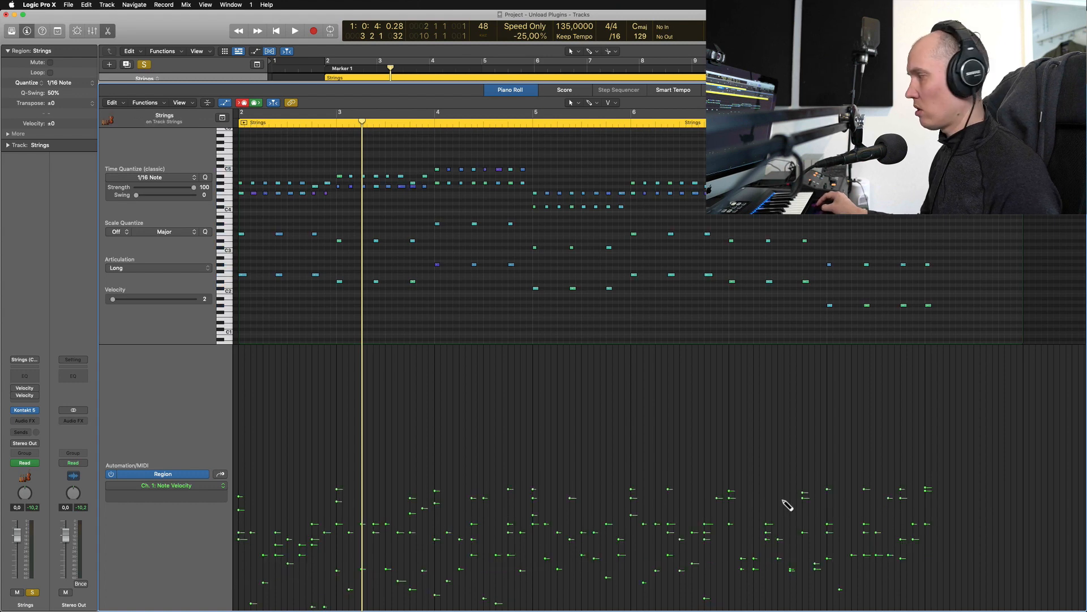
pyautogui.click(244, 588)
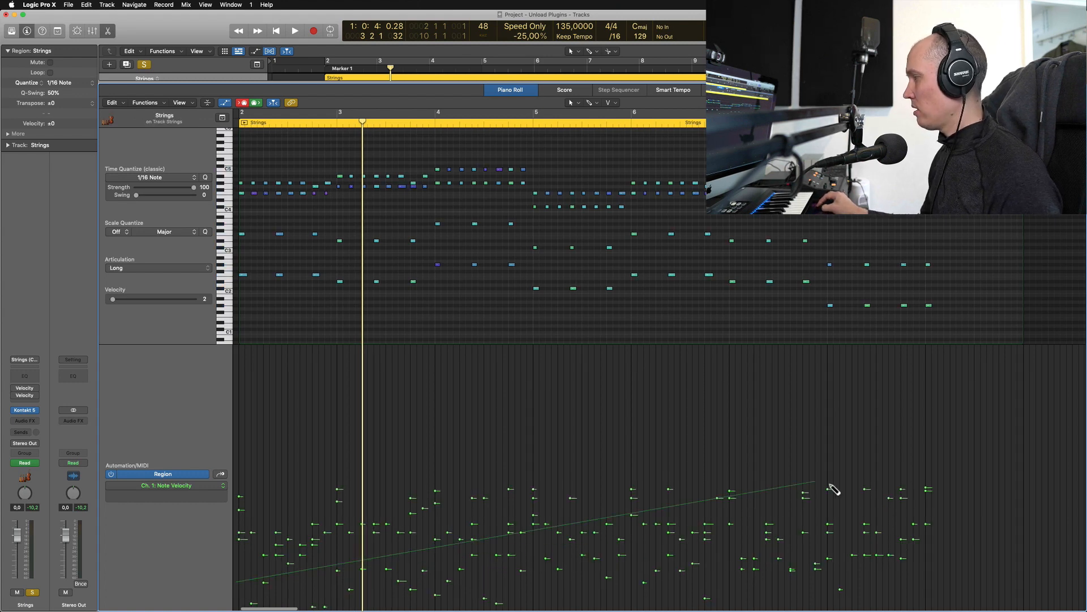
pyautogui.click(969, 406)
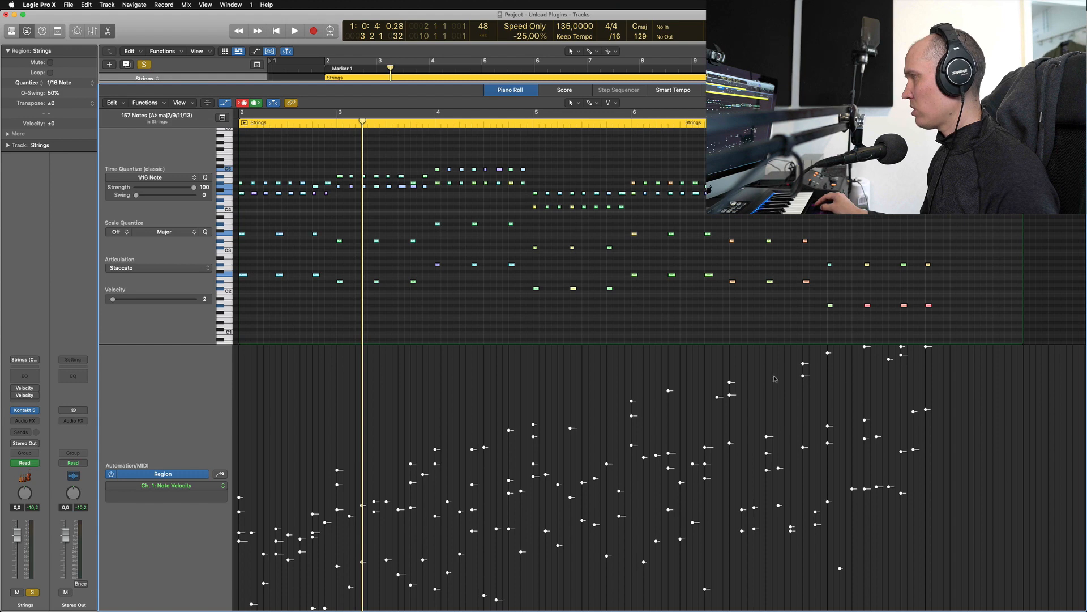
pyautogui.press('super+z')
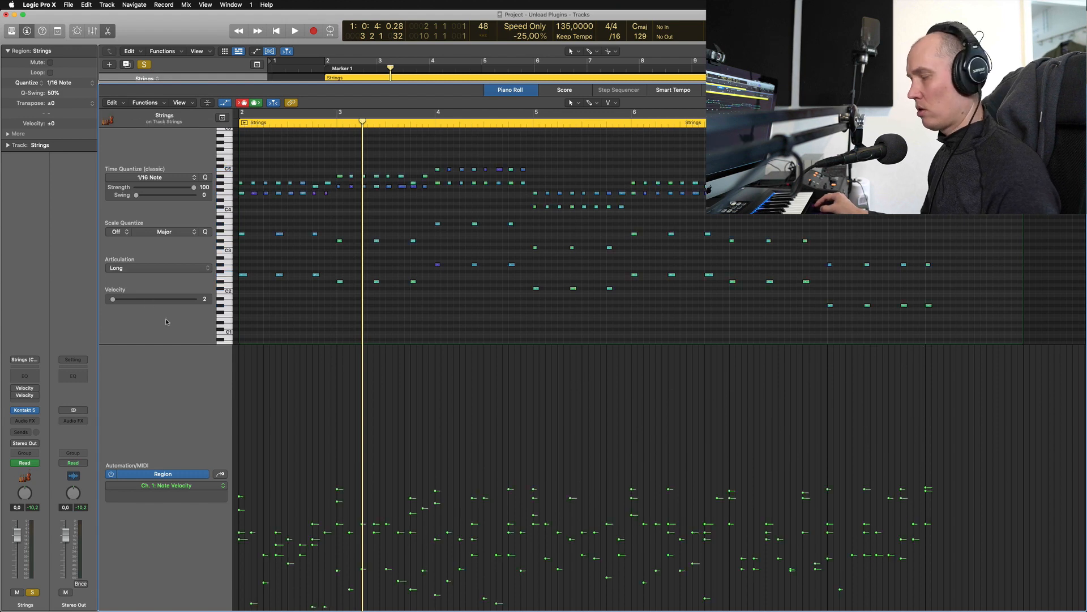
# Select all notes, raise their velocity, and draw a falling ramp from loud to near-minimum
pyautogui.press('super+a')
pyautogui.moveTo(119, 301); pyautogui.dragTo(177, 304)
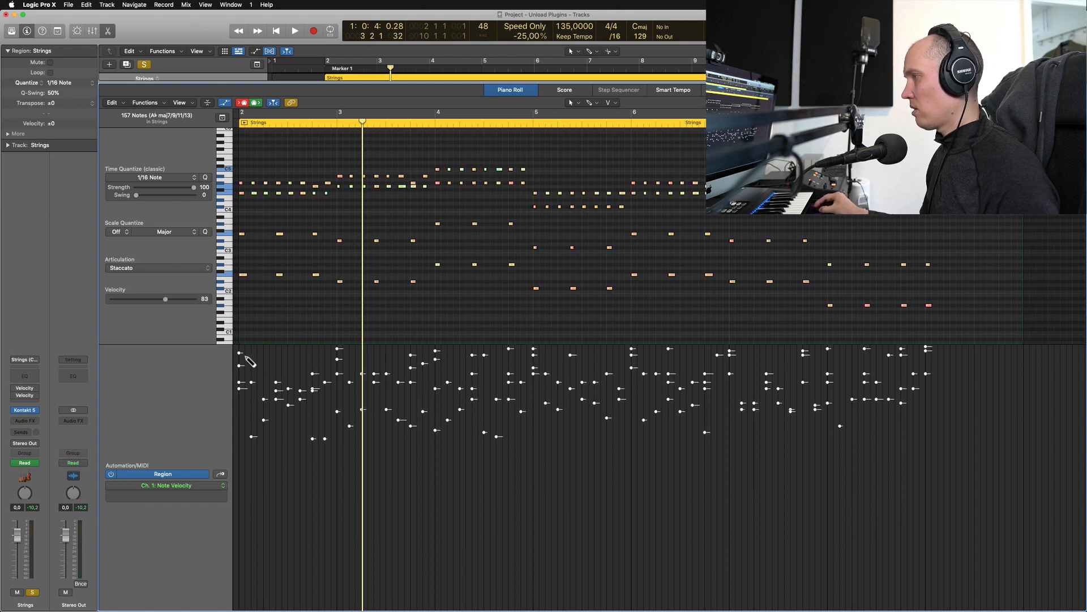
pyautogui.moveTo(240, 351)
pyautogui.mouseDown()
pyautogui.moveTo(797, 468)
pyautogui.moveTo(971, 520)
pyautogui.moveTo(971, 551)
pyautogui.moveTo(955, 544)
pyautogui.mouseUp()
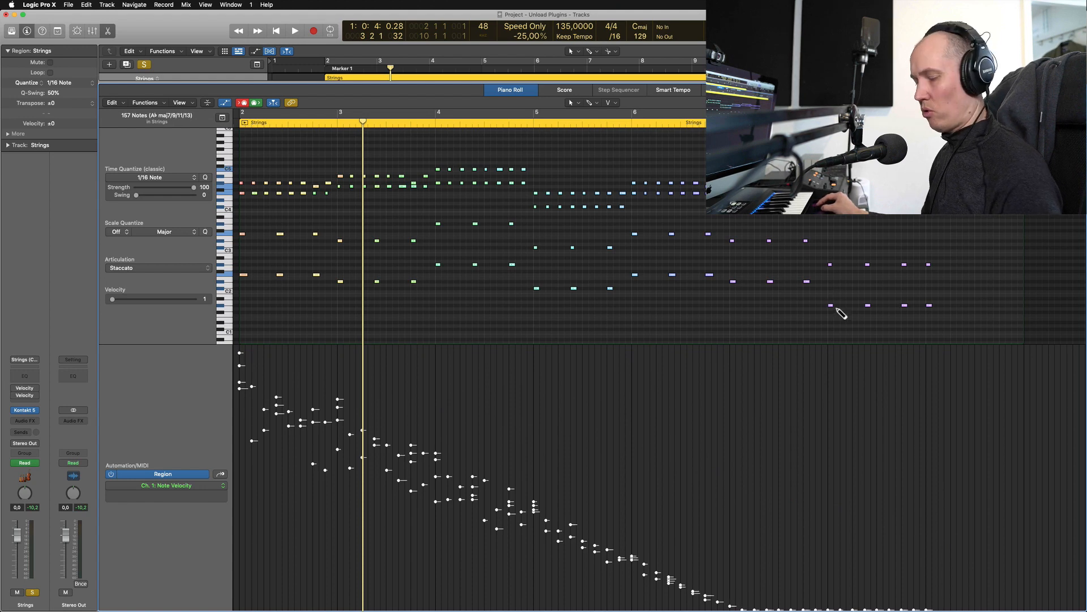
# Replace the falling ramp with a rising soft-to-loud velocity line and play the Strings region
pyautogui.press('super+z')
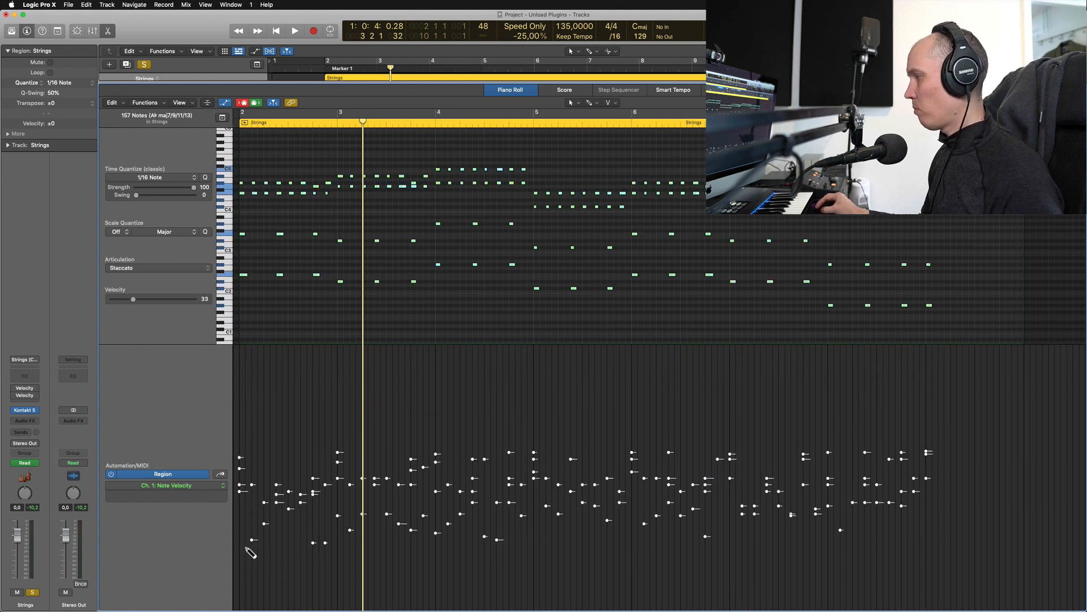
pyautogui.moveTo(246, 548); pyautogui.dragTo(956, 358)
pyautogui.press('super+z')
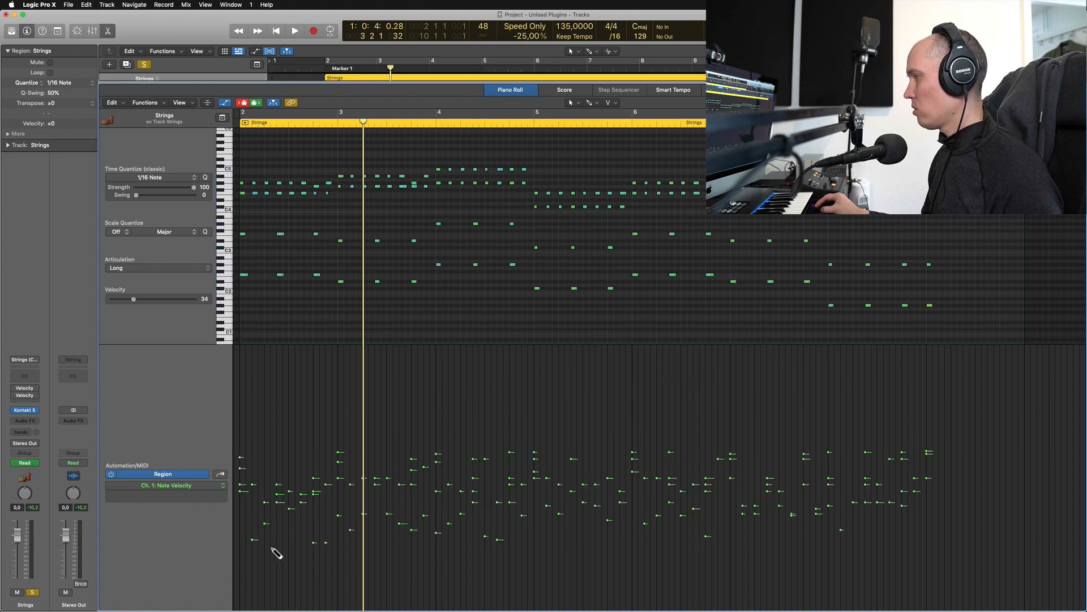
pyautogui.moveTo(248, 544); pyautogui.dragTo(983, 437)
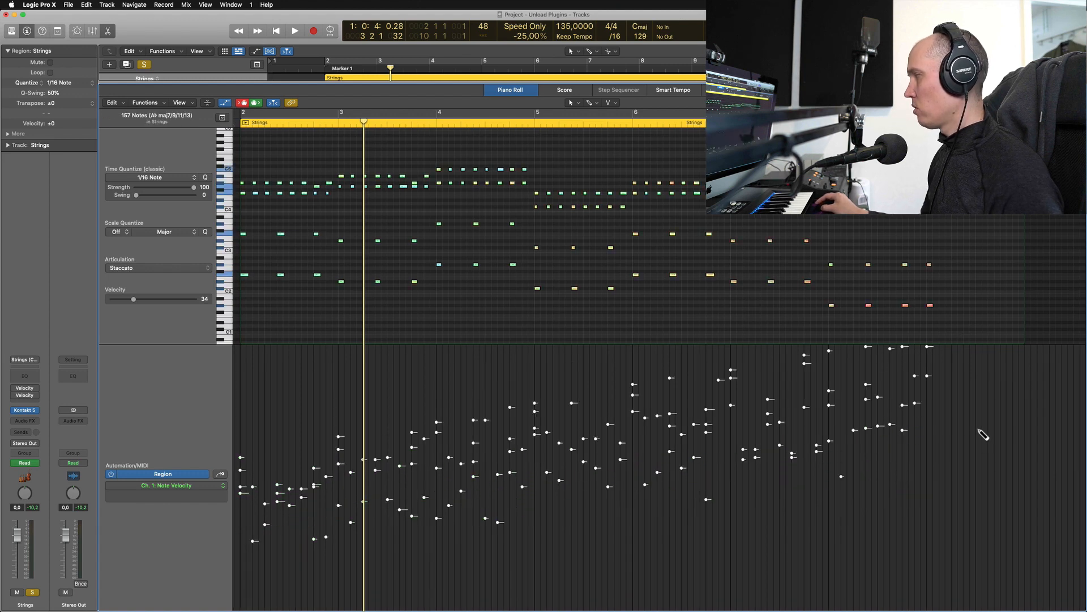
pyautogui.hotkey('shift', 'space')
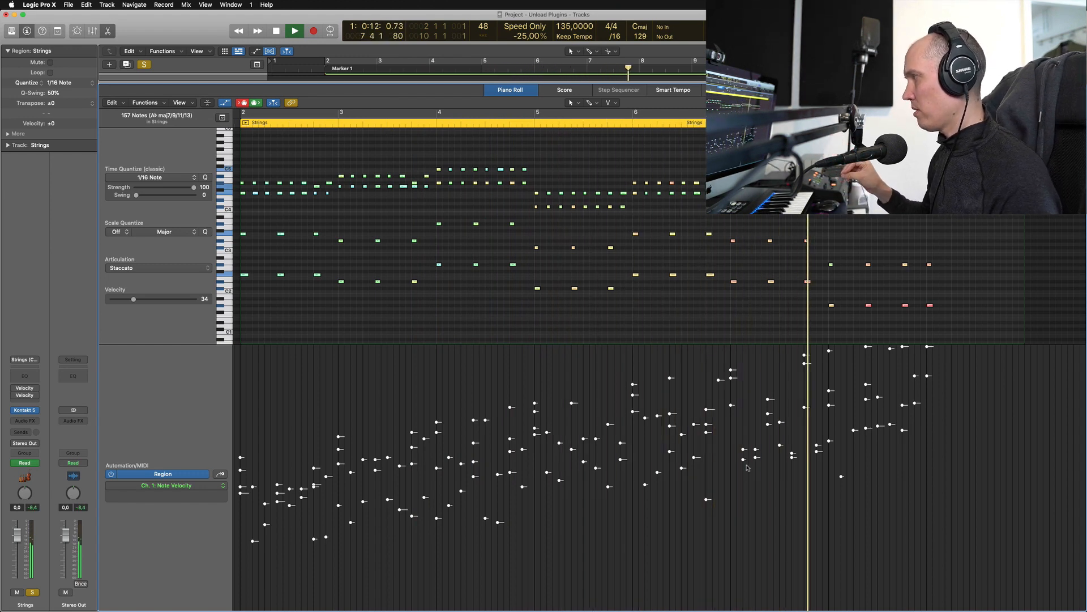
pyautogui.press('space')
pyautogui.press('Return')
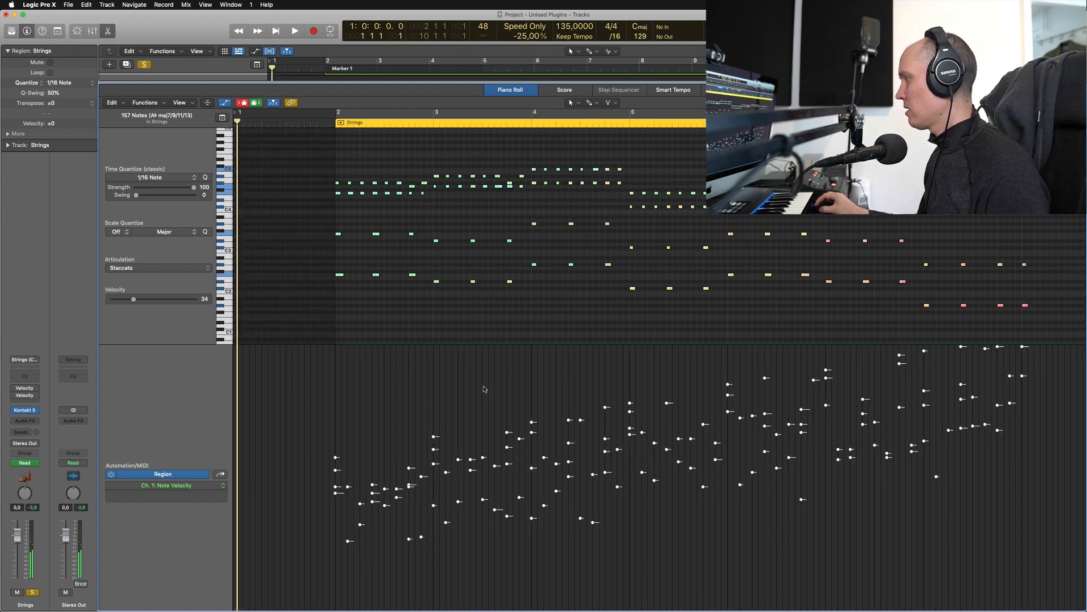
# Undo the rising ramp to bring back the uneven velocities, then select all notes
pyautogui.press('super+z')
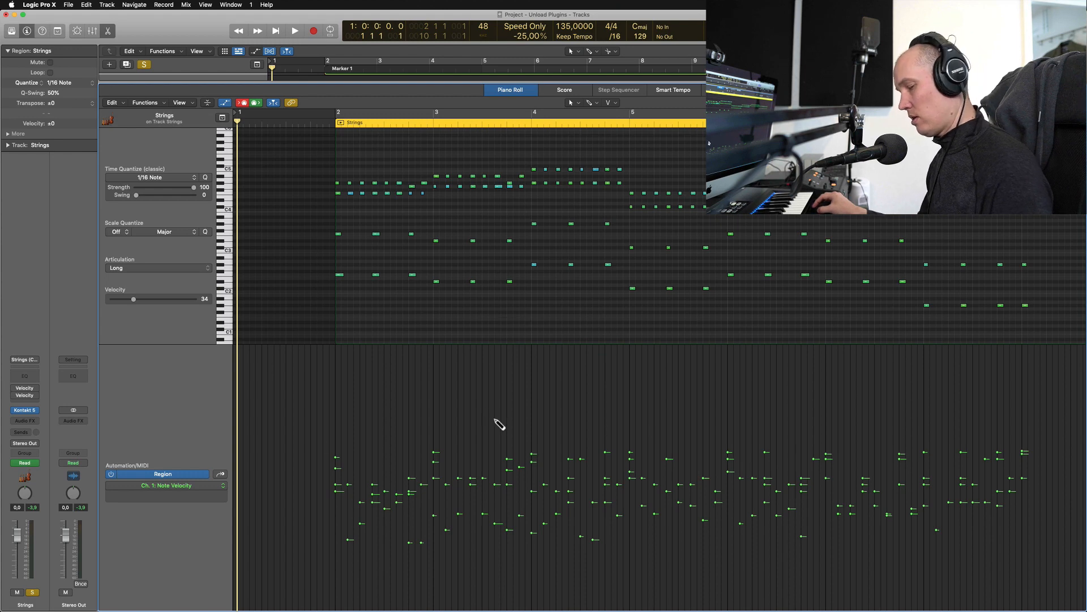
pyautogui.press('super+a')
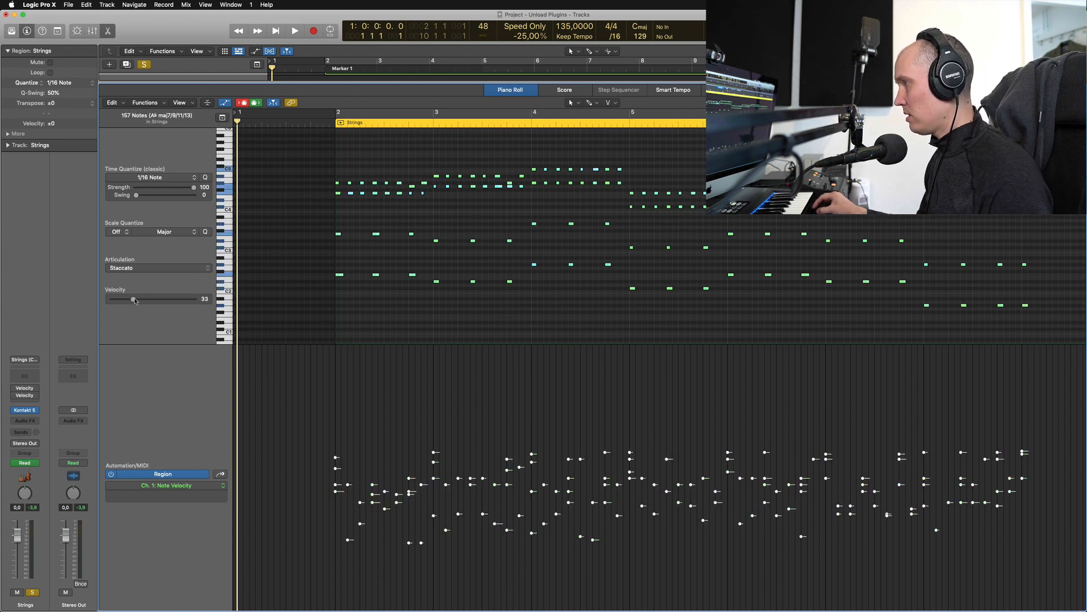
# Shift all Strings velocities together up to 69, keeping their variation, and play from bar 2
pyautogui.moveTo(134, 300)
pyautogui.mouseDown()
pyautogui.moveTo(163, 300)
pyautogui.moveTo(141, 300)
pyautogui.mouseUp()
pyautogui.moveTo(434, 442); pyautogui.dragTo(434, 389)
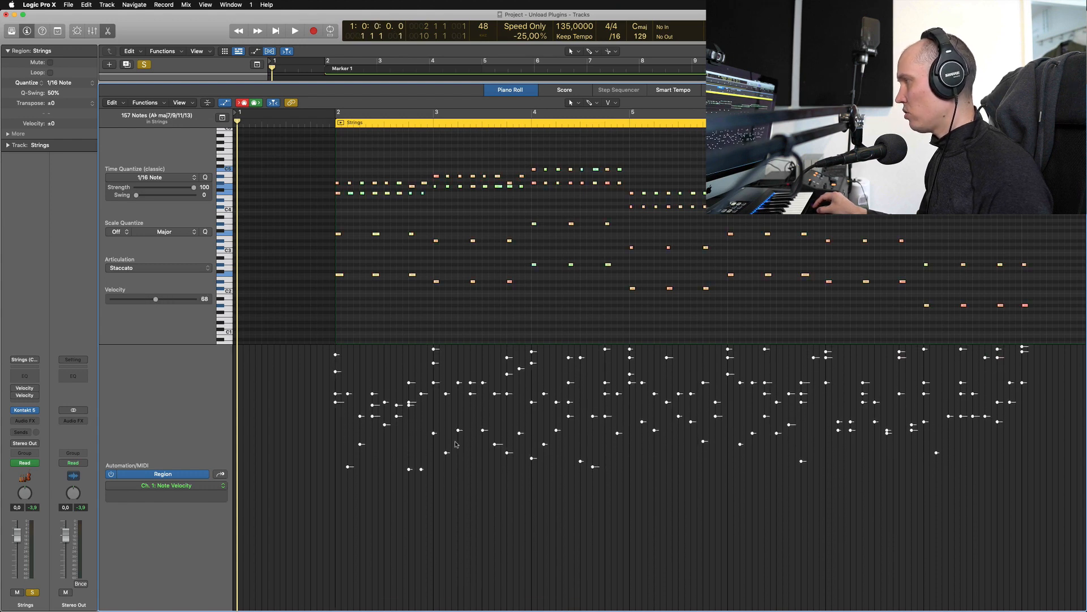
pyautogui.click(474, 492)
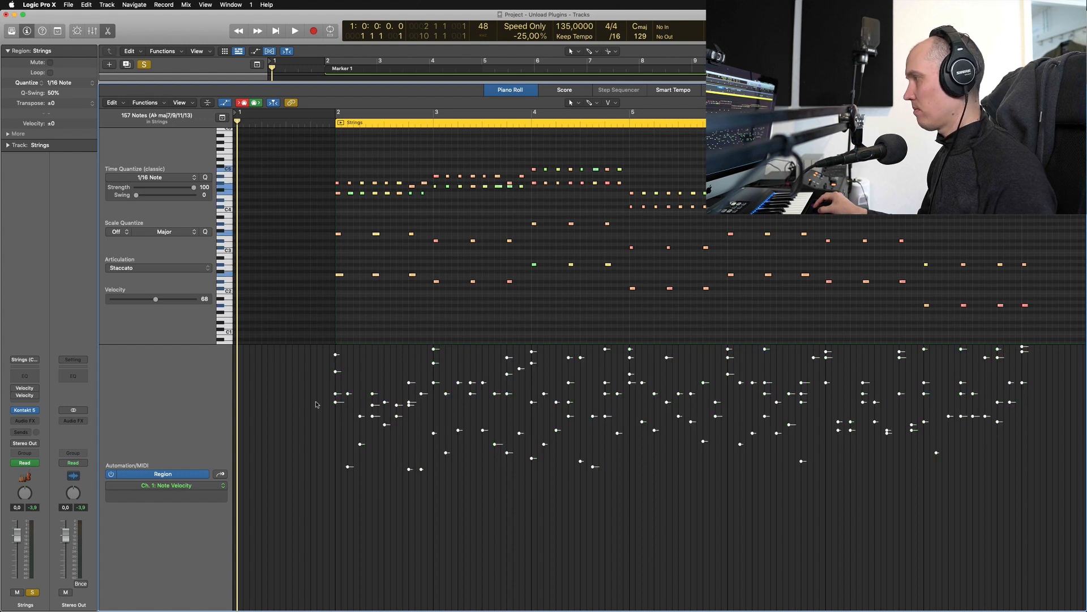
pyautogui.press('super+a')
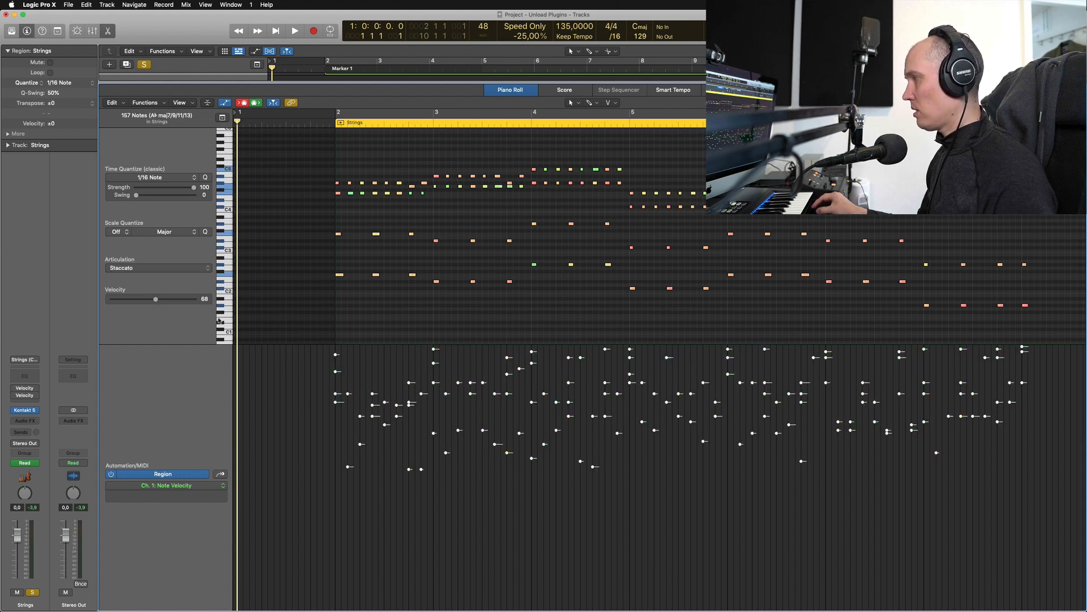
pyautogui.moveTo(160, 300); pyautogui.dragTo(155, 300)
pyautogui.press('space')
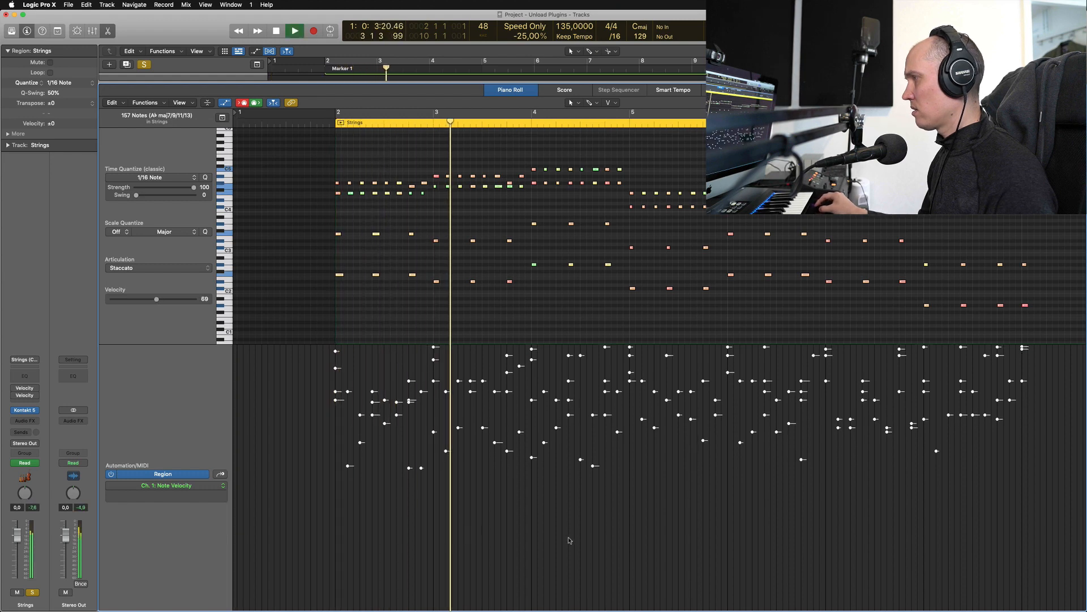
pyautogui.press('space')
pyautogui.click(520, 423)
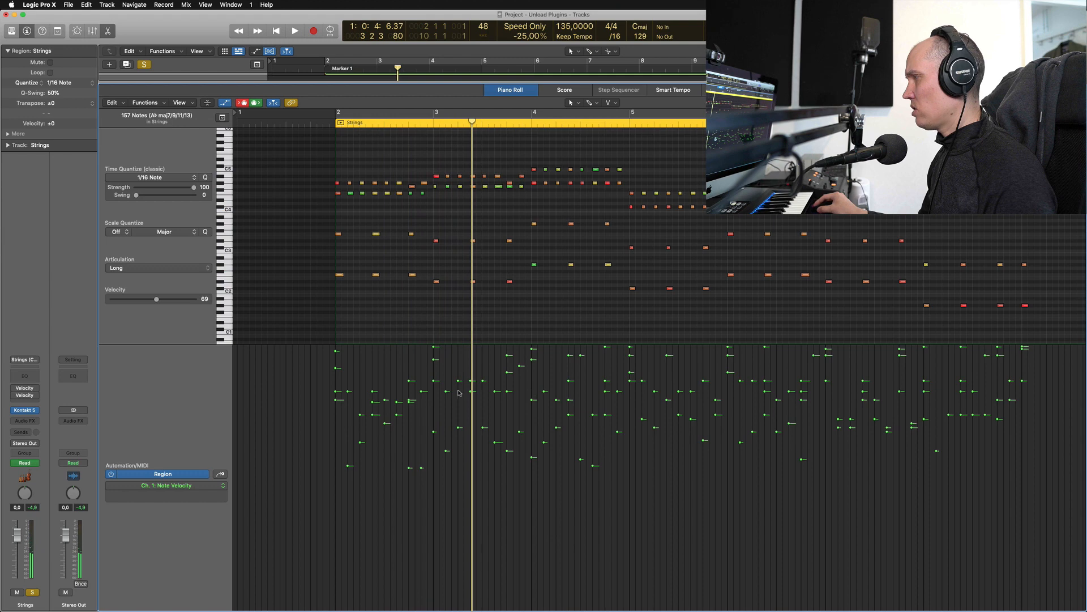
pyautogui.press('super+a')
pyautogui.moveTo(155, 300); pyautogui.dragTo(149, 299)
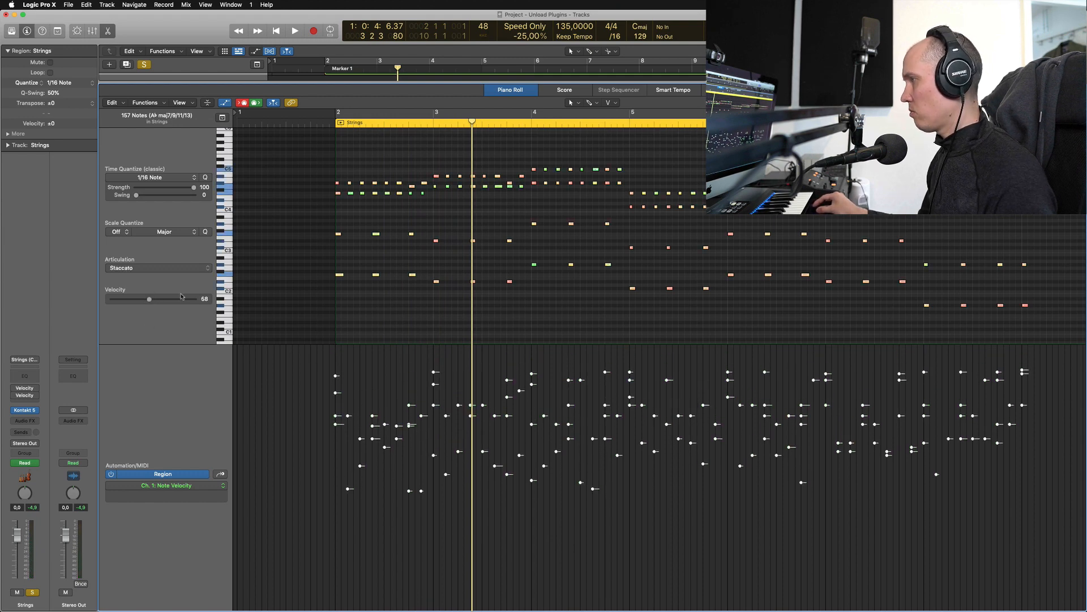
pyautogui.moveTo(151, 301); pyautogui.dragTo(146, 301)
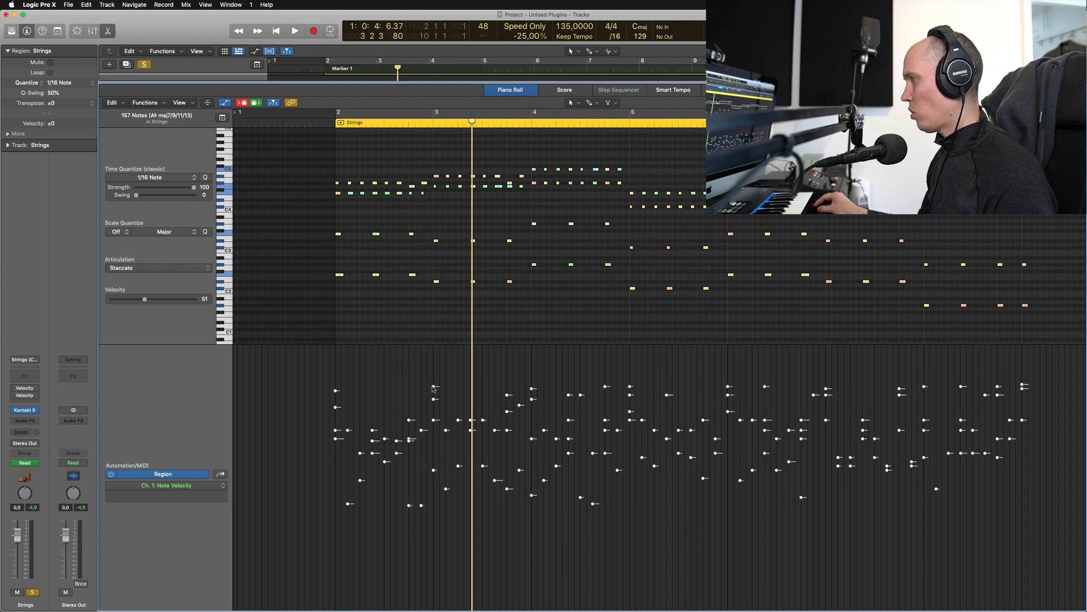
pyautogui.moveTo(434, 389); pyautogui.dragTo(434, 347)
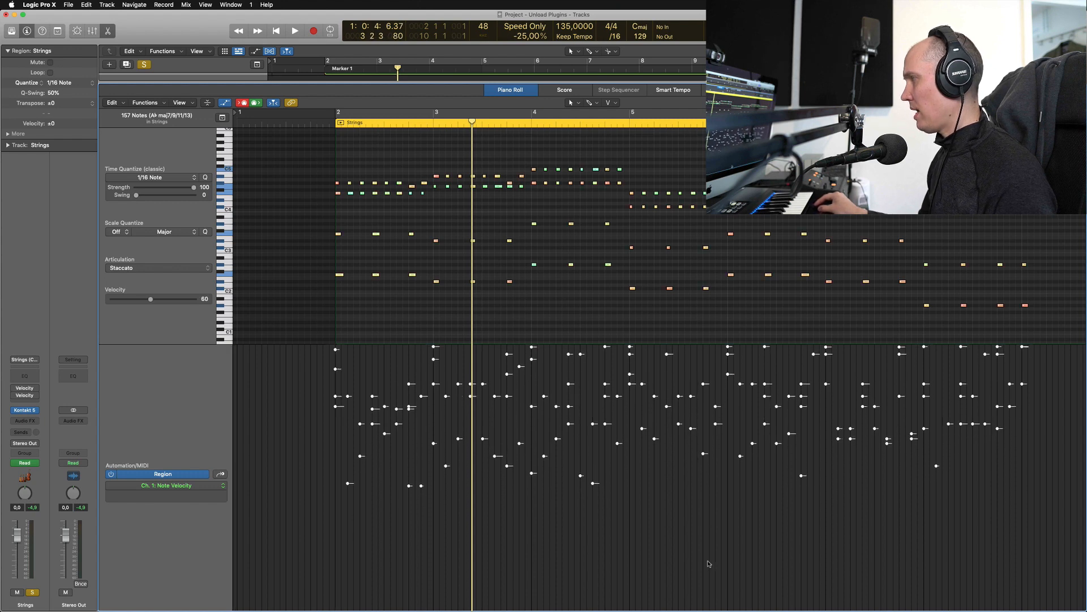
pyautogui.click(583, 339)
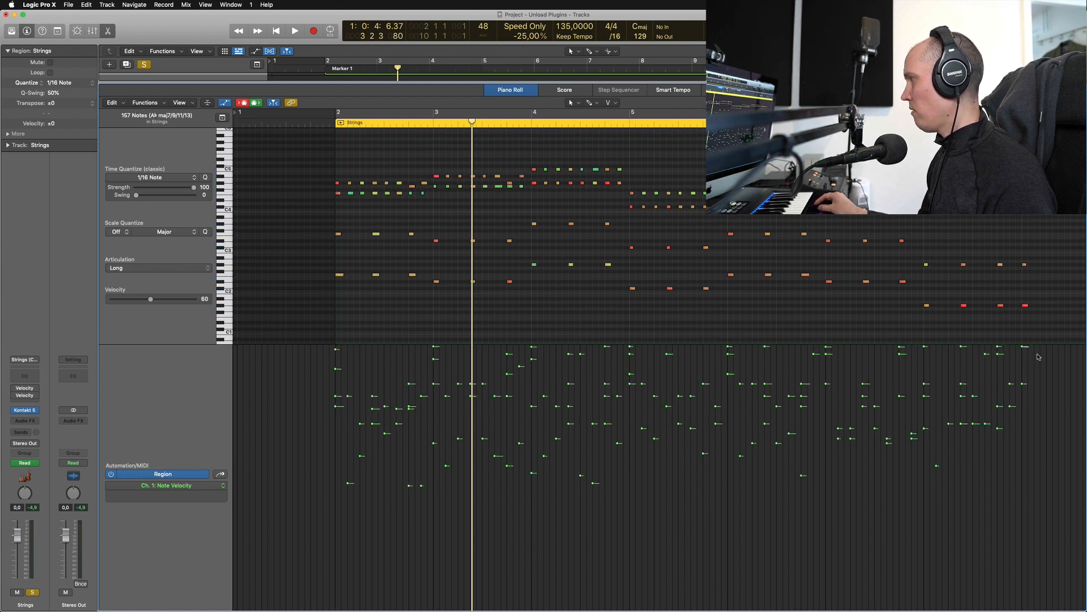
pyautogui.moveTo(1038, 356); pyautogui.dragTo(981, 382)
pyautogui.press('super+z')
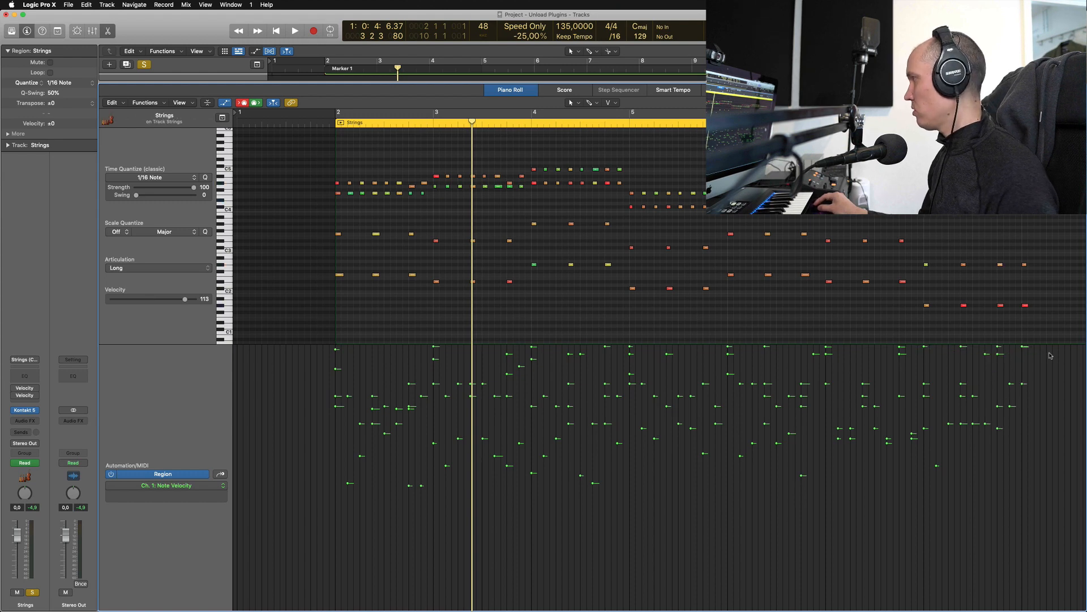
pyautogui.moveTo(1051, 356); pyautogui.dragTo(302, 316)
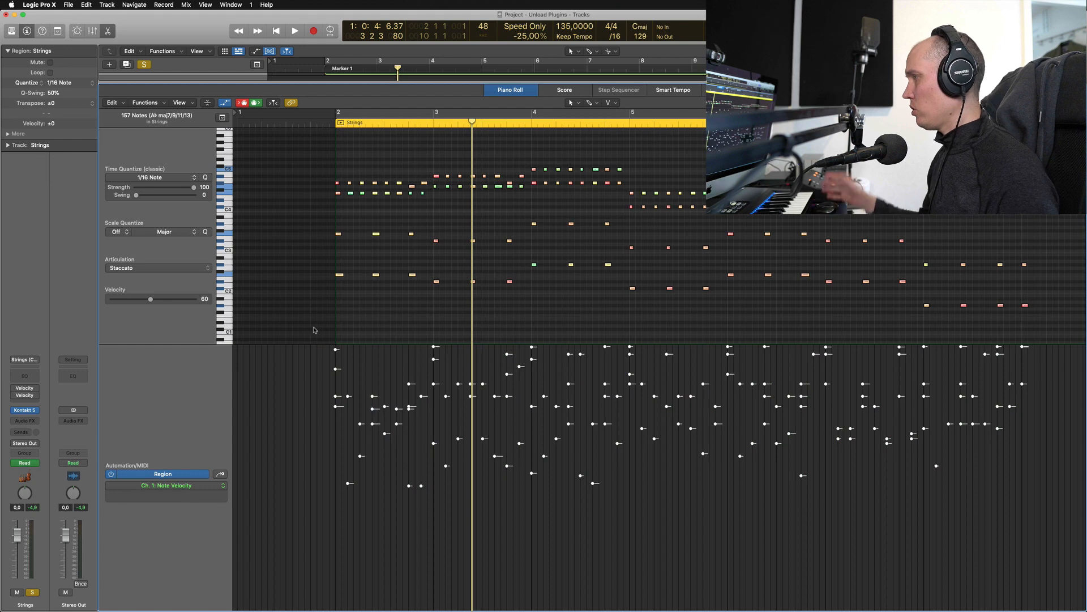
pyautogui.click(601, 496)
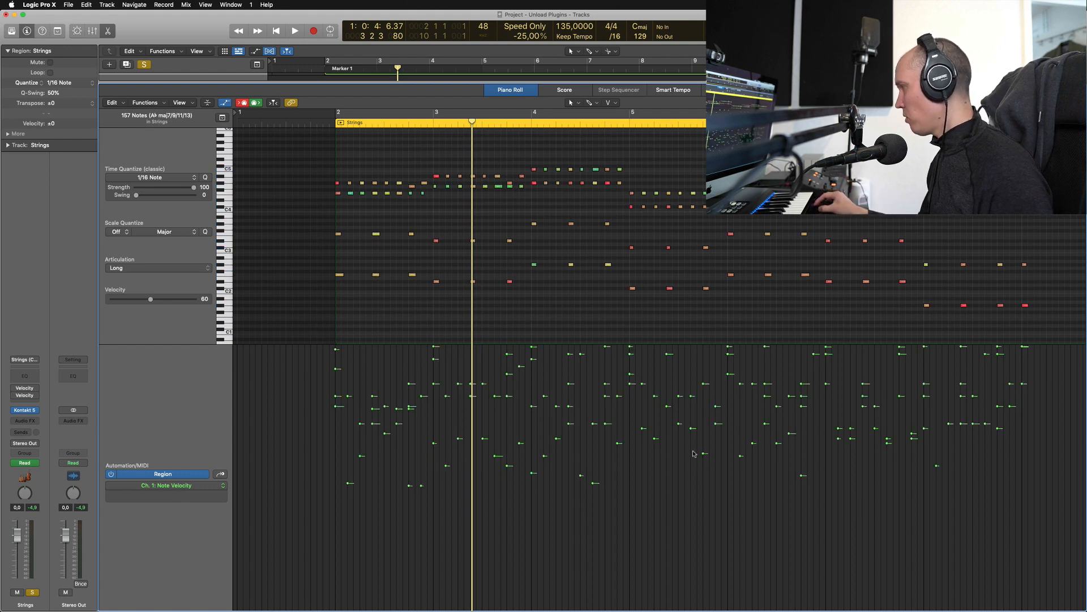
pyautogui.moveTo(313, 512); pyautogui.dragTo(1007, 467)
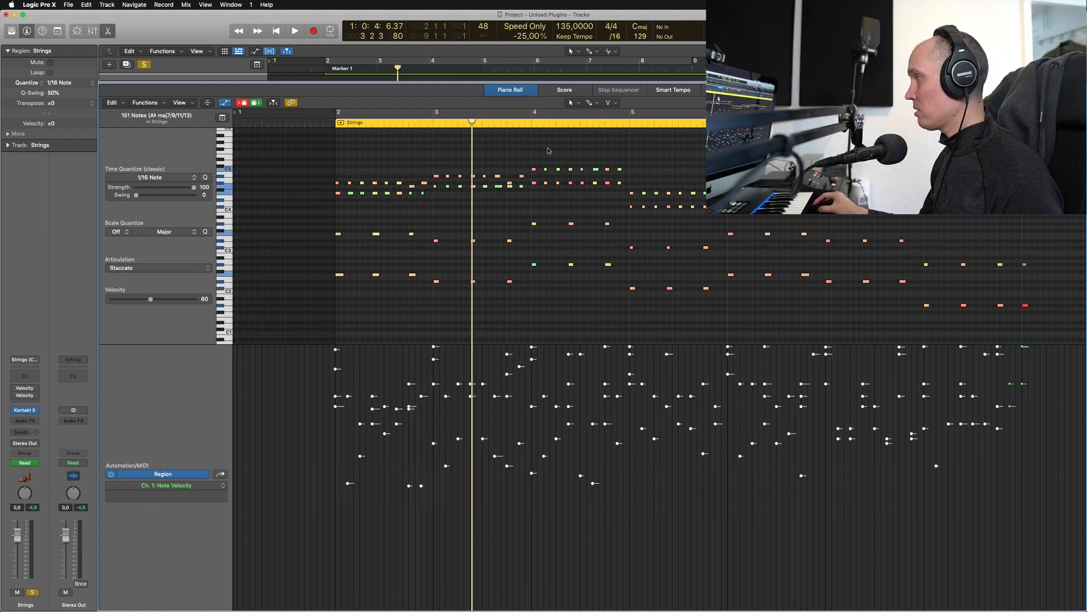
pyautogui.click(644, 488)
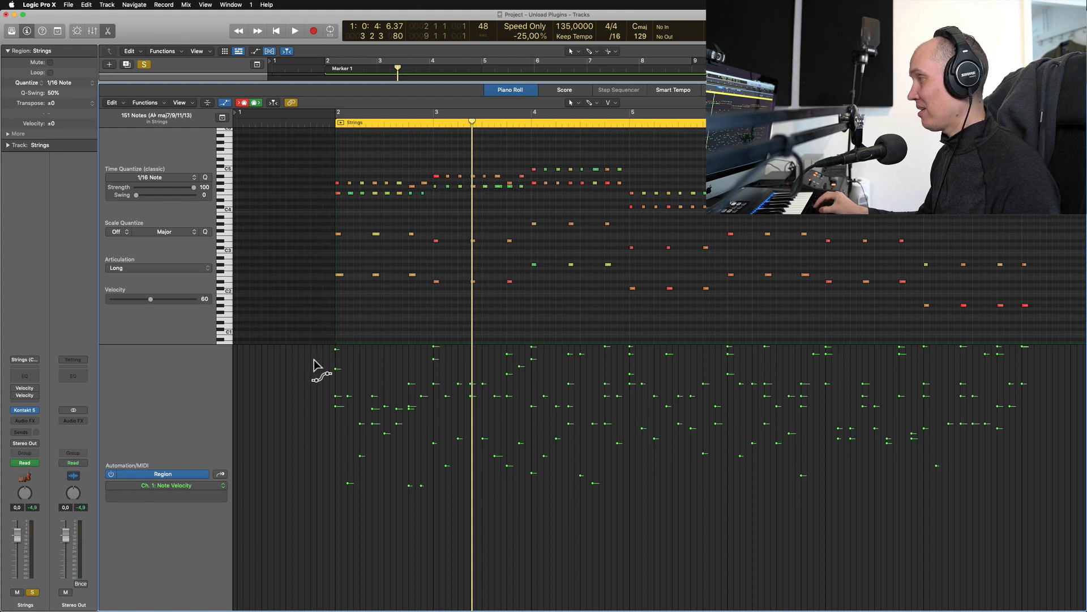
# Marquee-select the 32 loudest velocity stems, lower them to 115, and play from the region start
pyautogui.moveTo(308, 361); pyautogui.dragTo(1035, 331)
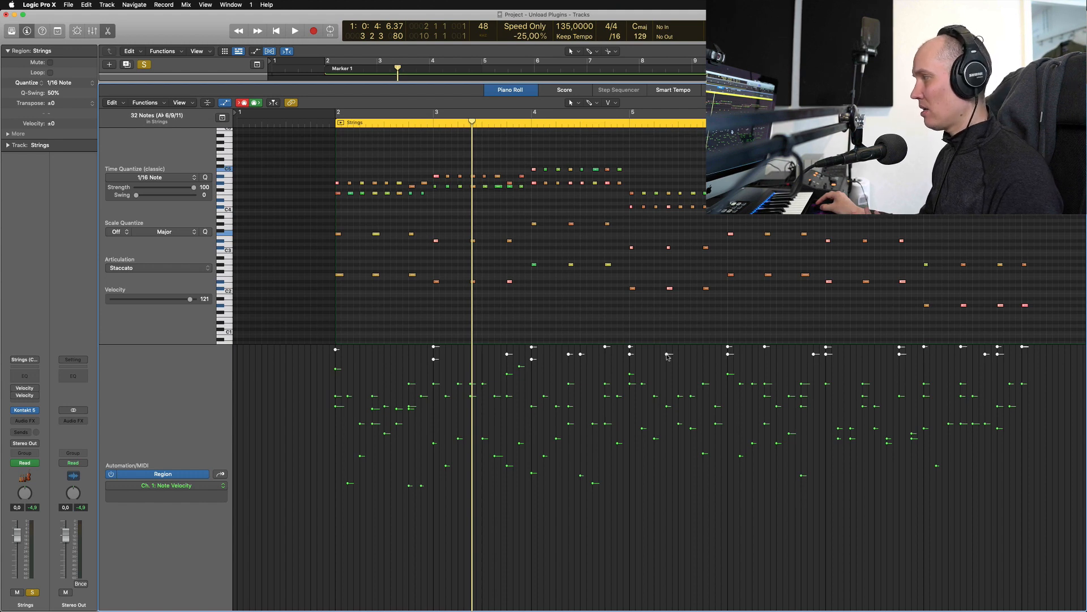
pyautogui.moveTo(668, 357); pyautogui.dragTo(669, 366)
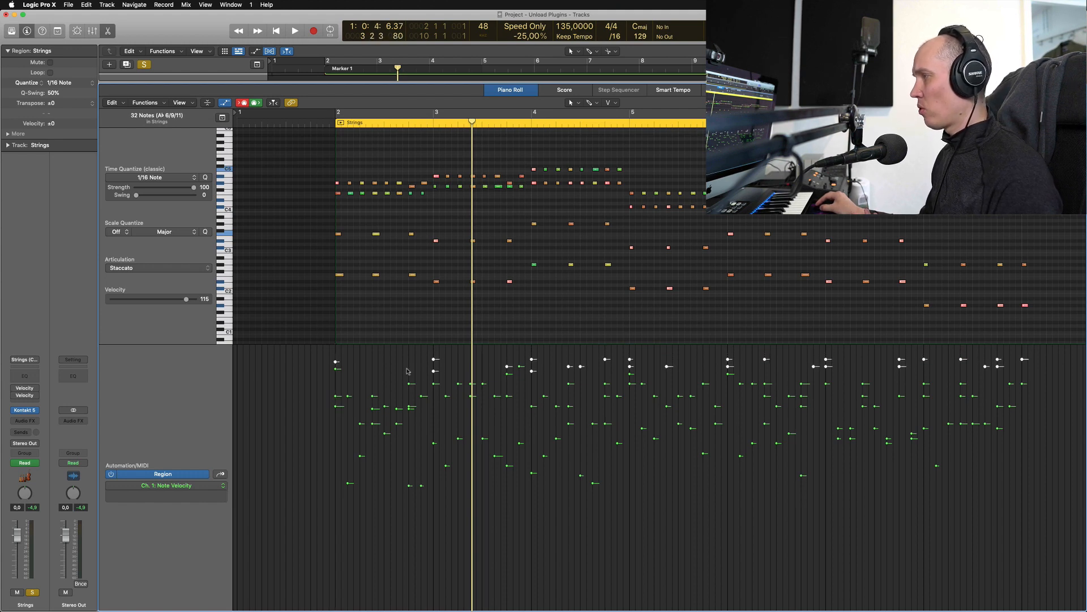
pyautogui.click(331, 126)
pyautogui.press('space')
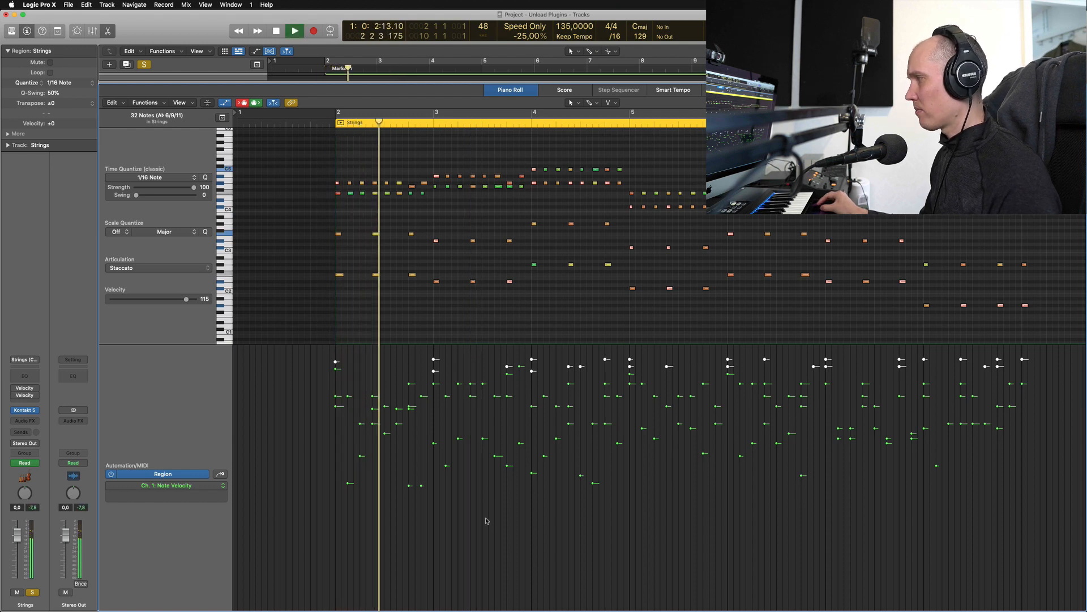
pyautogui.press('space')
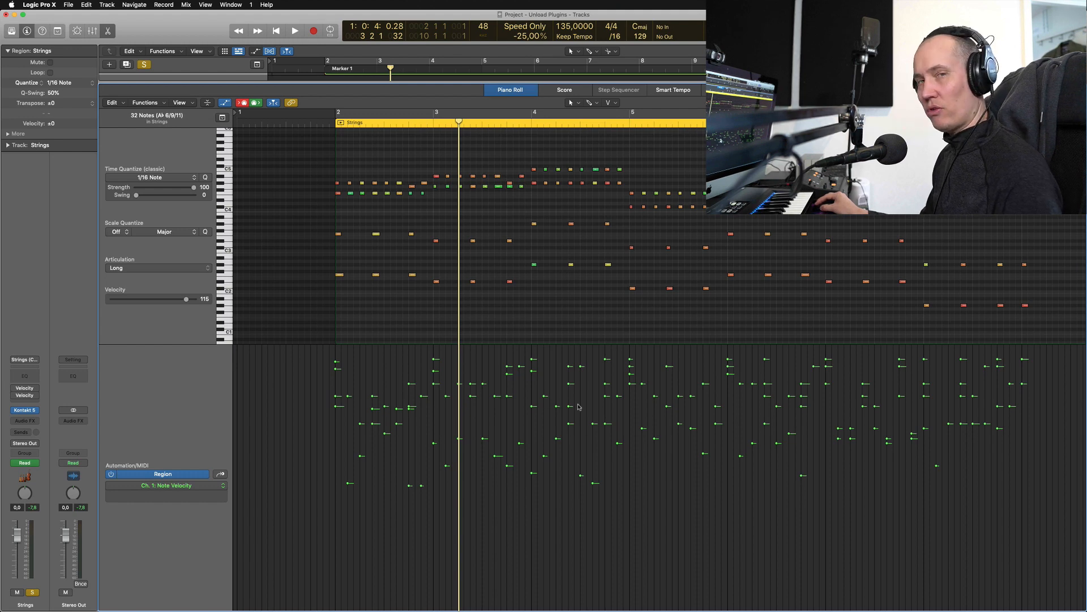
# Marquee-select eight Strings notes, deselect them, and close the Piano Roll with P
pyautogui.moveTo(583, 383); pyautogui.dragTo(460, 431)
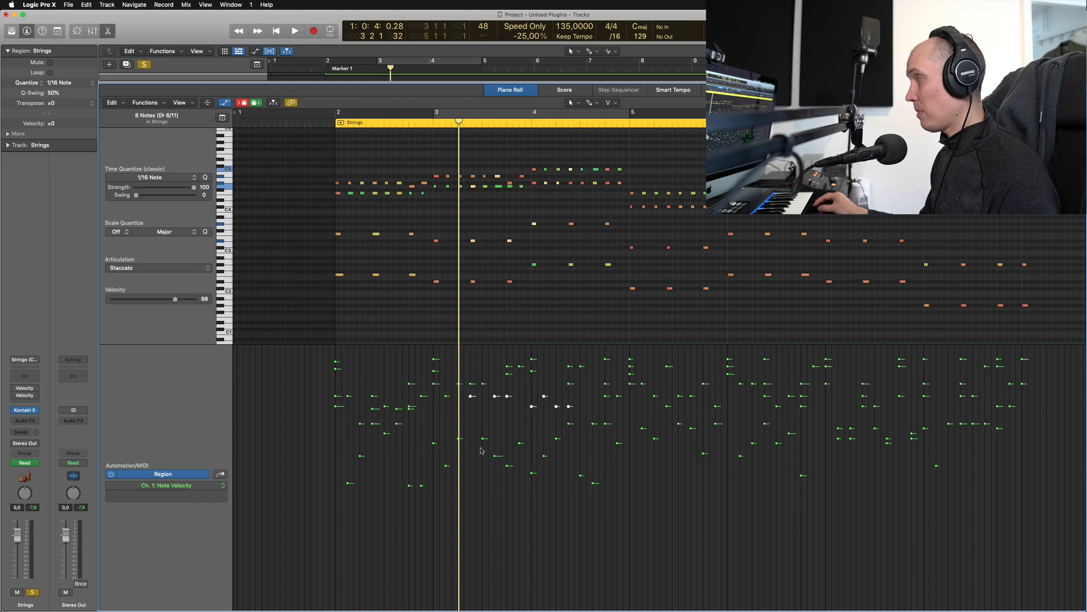
pyautogui.click(516, 422)
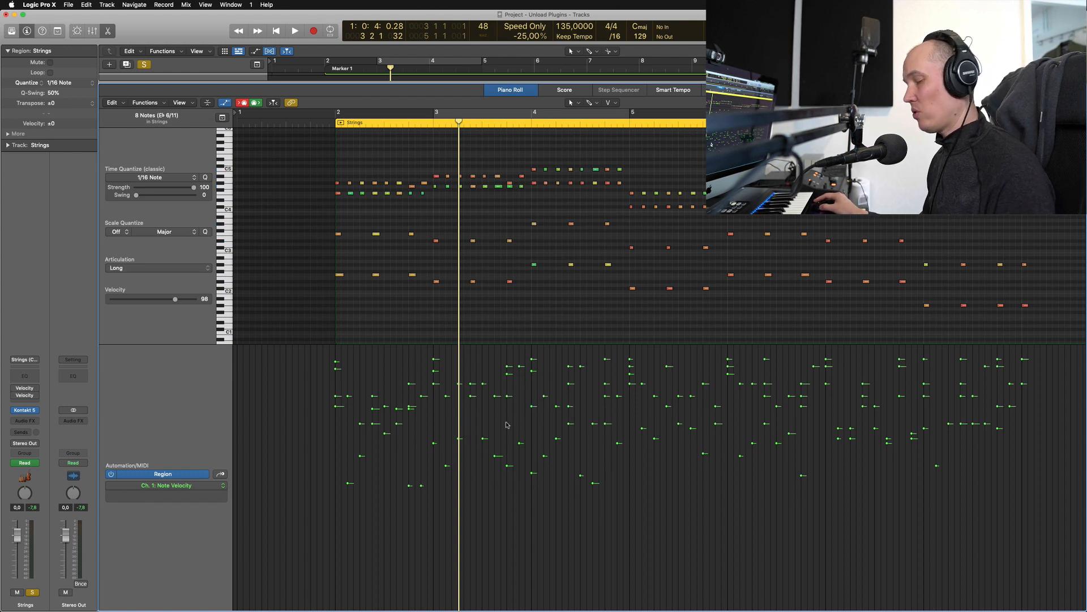
pyautogui.press('p')
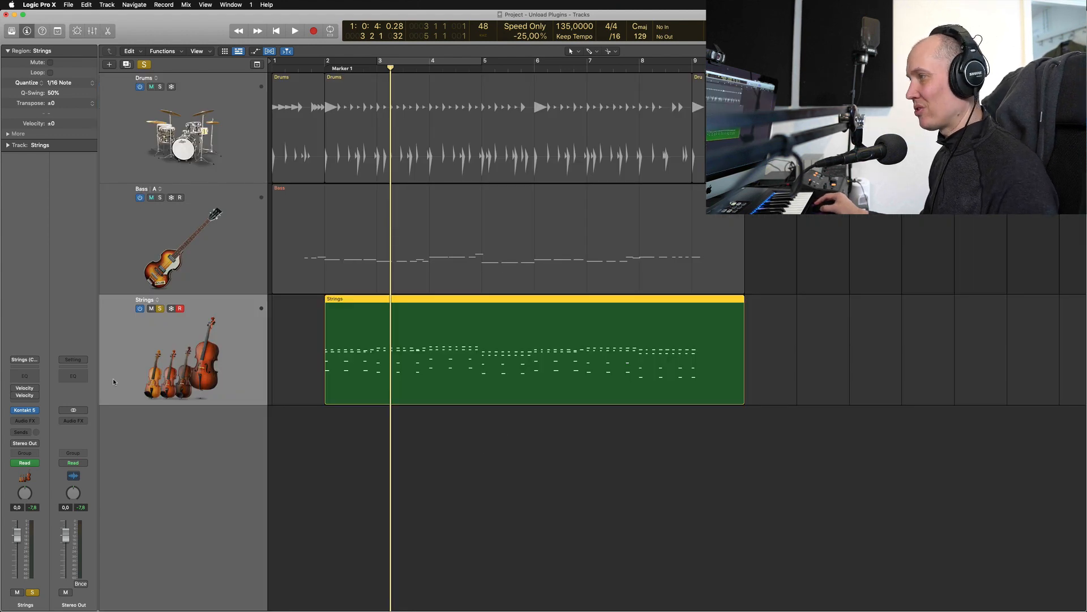
# Reopen the Strings region from bar 2 and raise all its note velocities together to 66
pyautogui.click(334, 70)
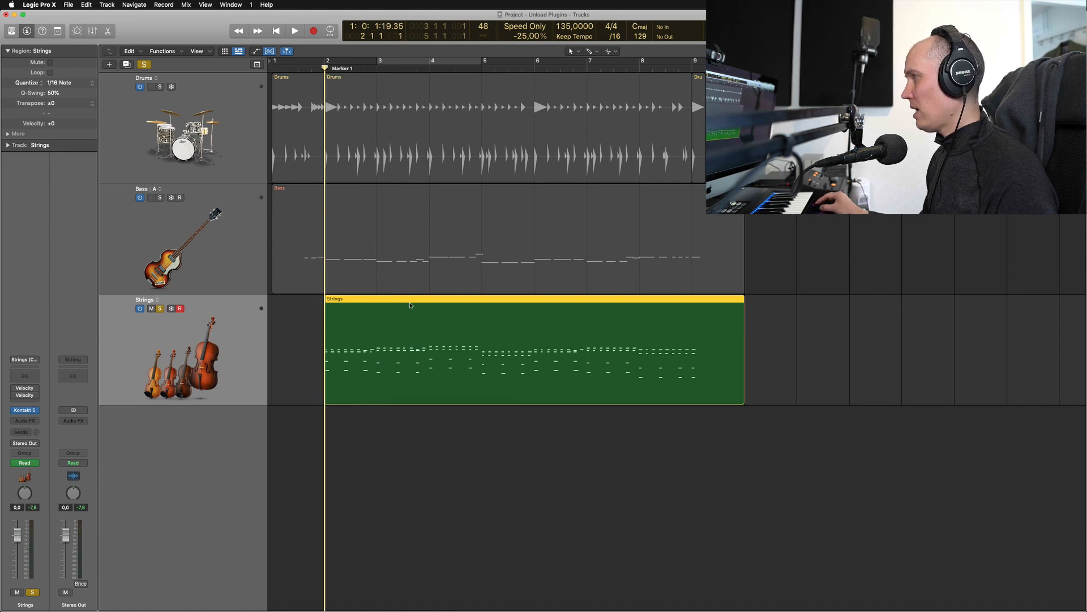
pyautogui.doubleClick(411, 311)
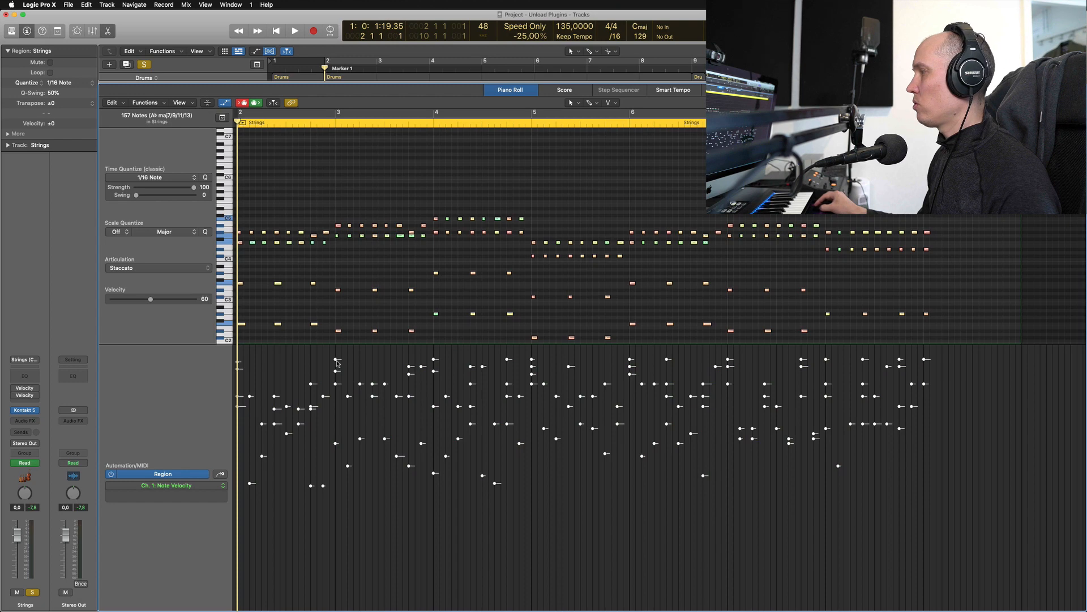
pyautogui.moveTo(339, 363)
pyautogui.mouseDown()
pyautogui.moveTo(338, 385)
pyautogui.moveTo(338, 364)
pyautogui.mouseUp()
pyautogui.click(434, 520)
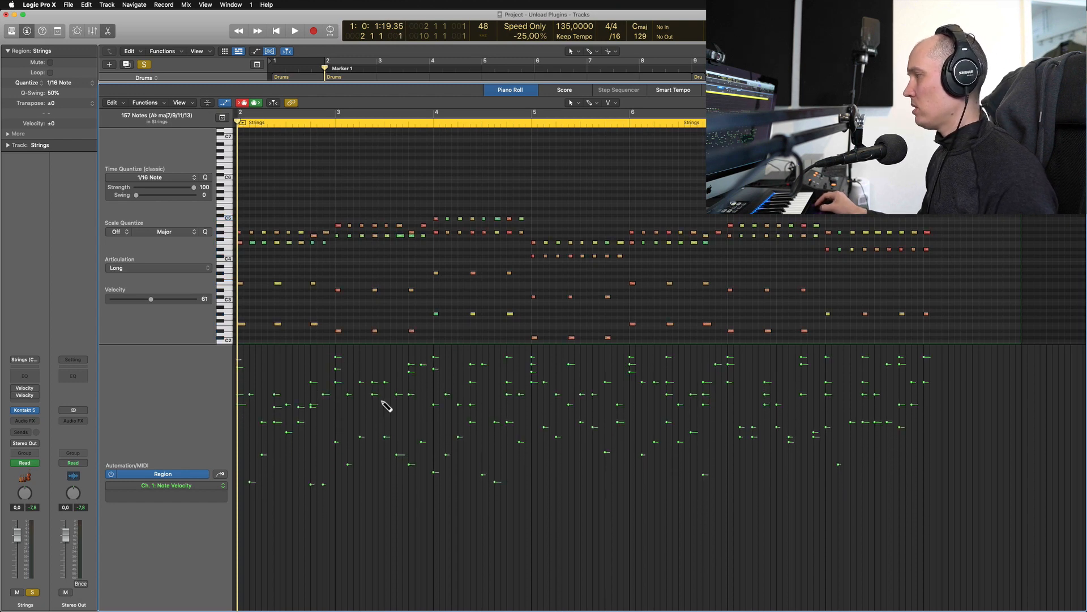
pyautogui.press('super+a')
pyautogui.moveTo(150, 299); pyautogui.dragTo(154, 300)
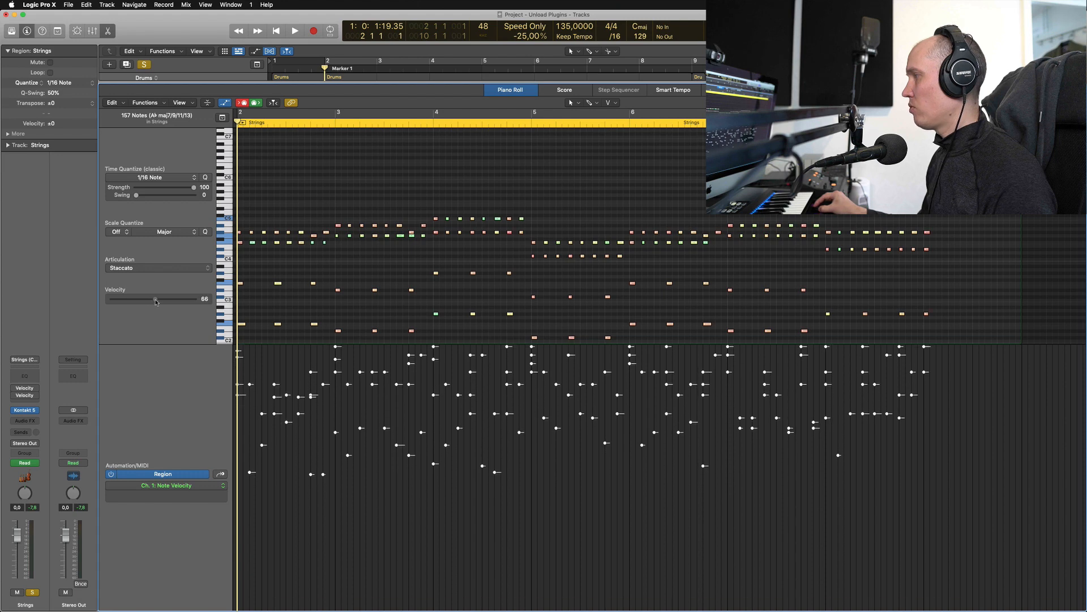
pyautogui.click(368, 409)
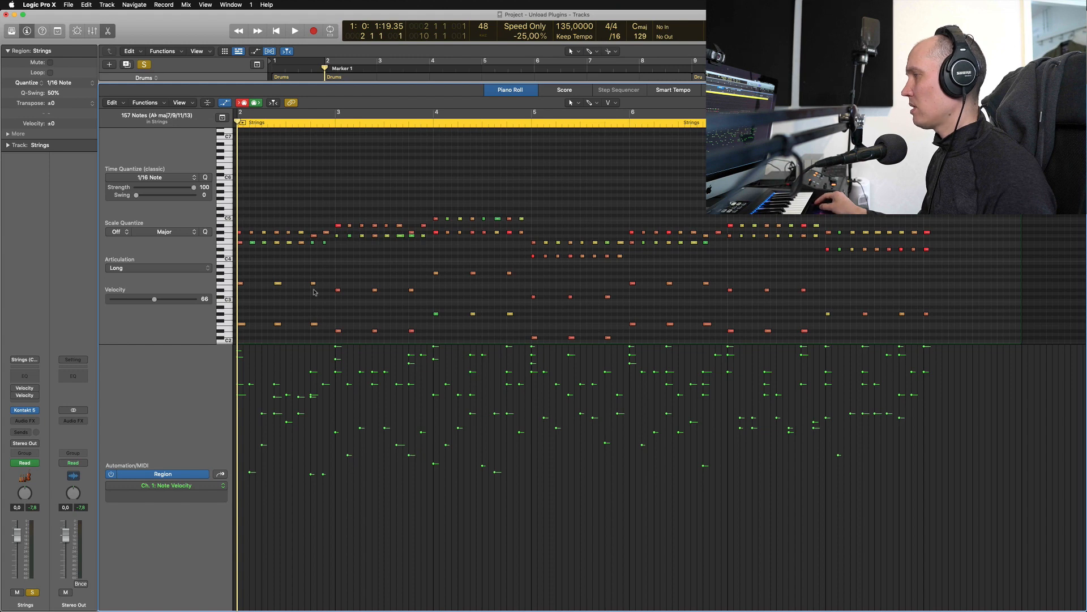
# Open the Strings track's Velocity Processor window, closing the duplicate second plug-in window
pyautogui.click(32, 389)
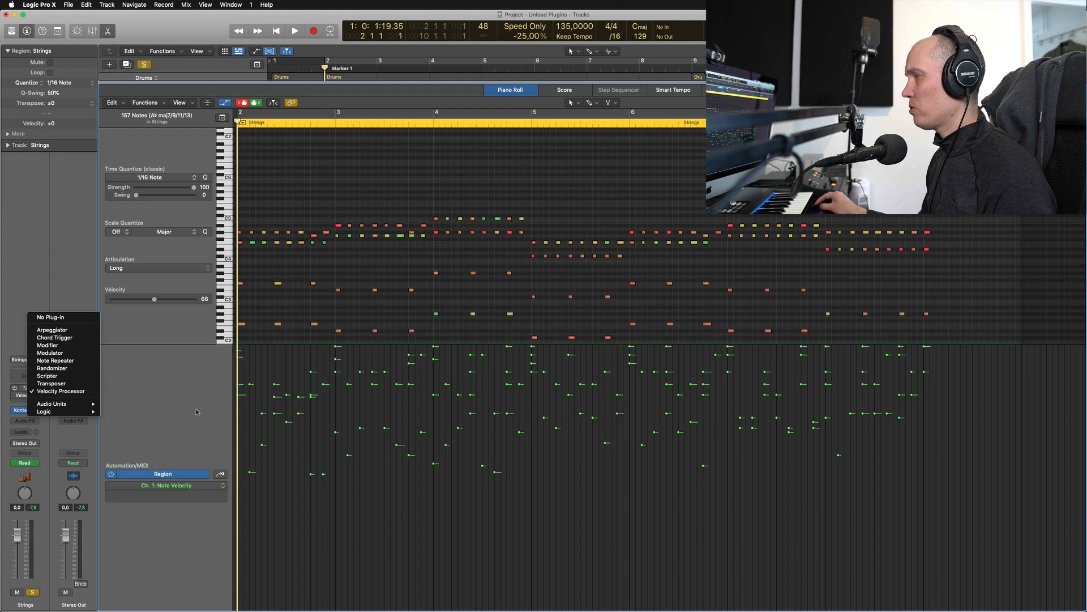
pyautogui.click(16, 390)
pyautogui.click(15, 389)
pyautogui.press('v')
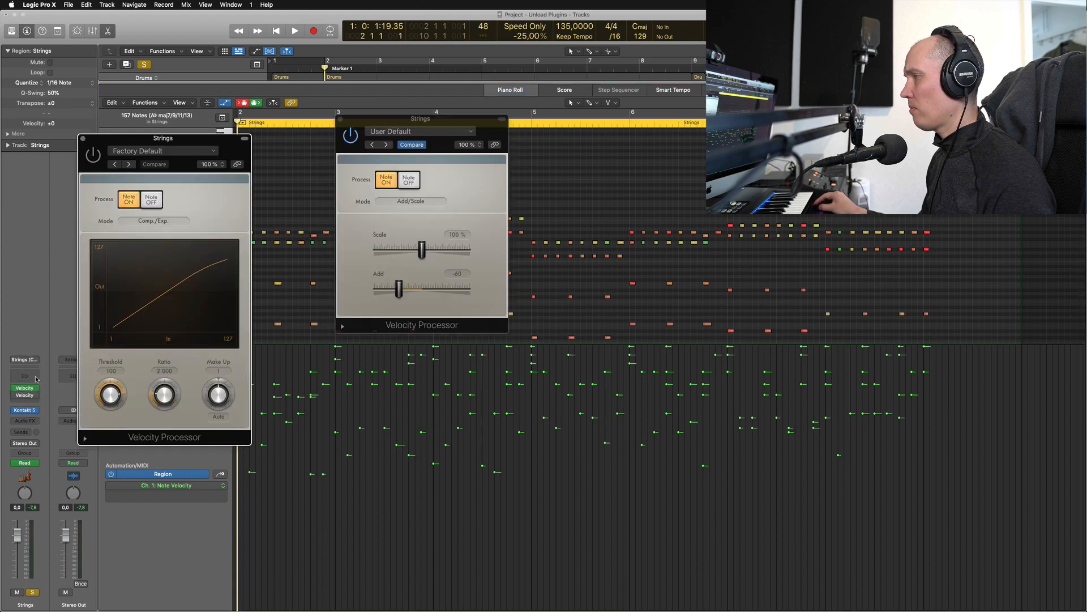
pyautogui.click(341, 120)
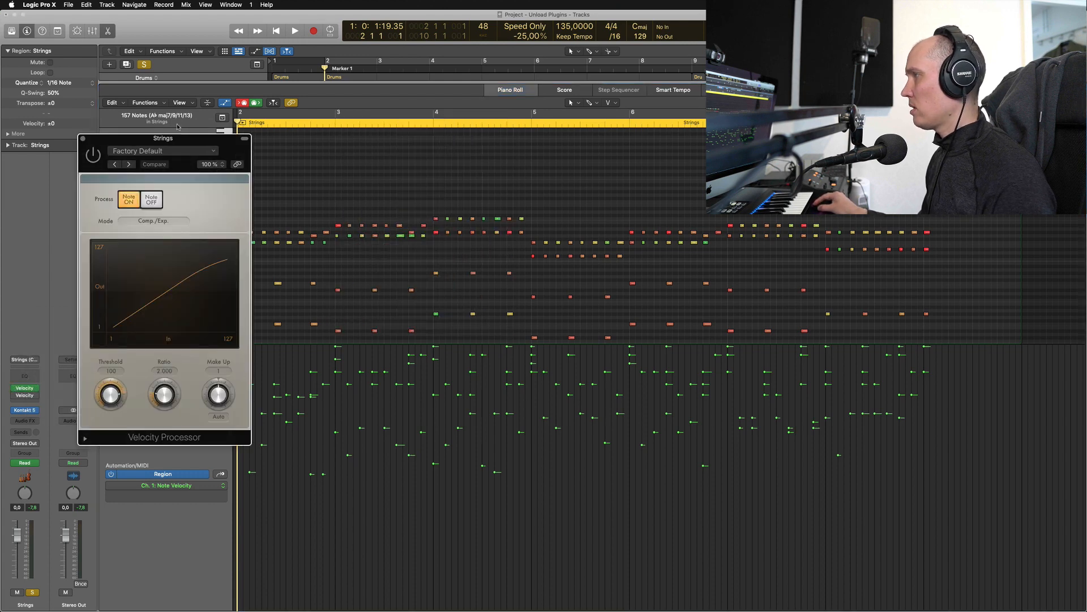
# Keep the Velocity Processor in Comp./Exp. mode and move its window left, clear of the notes
pyautogui.moveTo(165, 139); pyautogui.dragTo(440, 126)
pyautogui.click(420, 208)
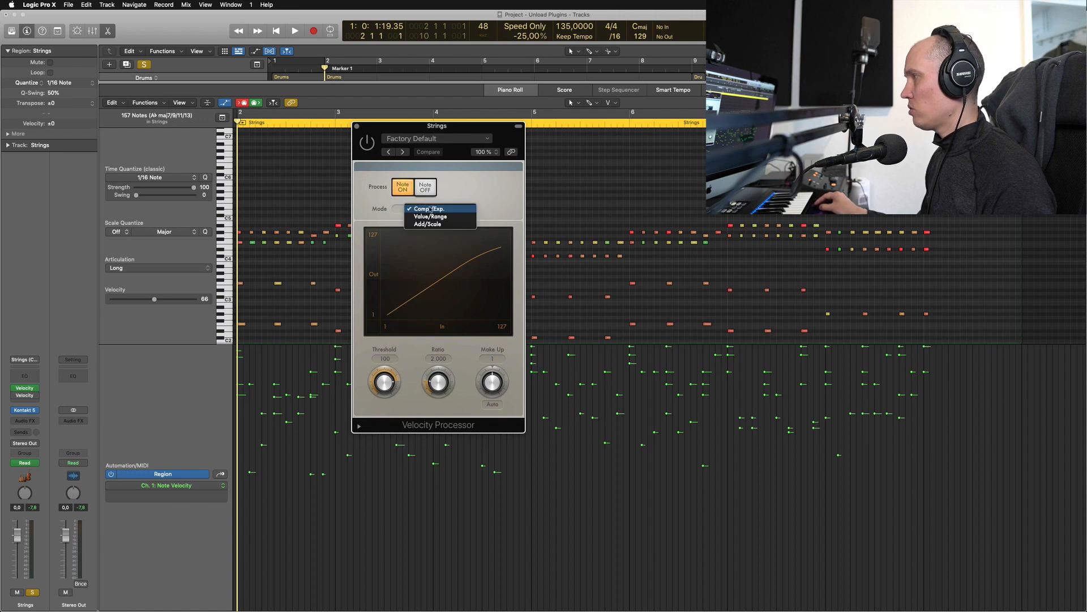
pyautogui.click(515, 198)
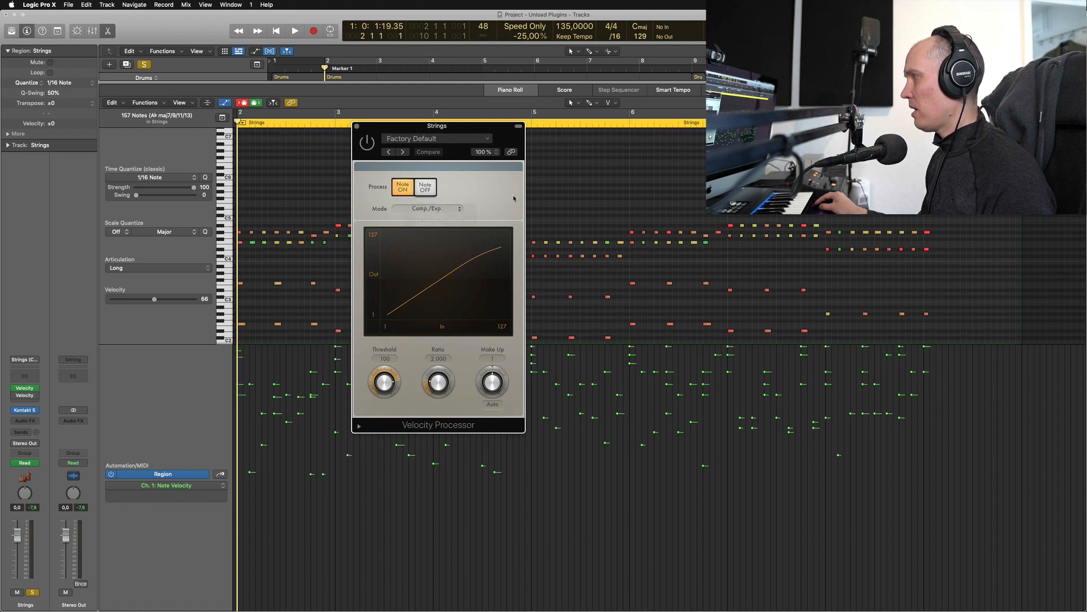
pyautogui.moveTo(436, 309); pyautogui.dragTo(118, 319)
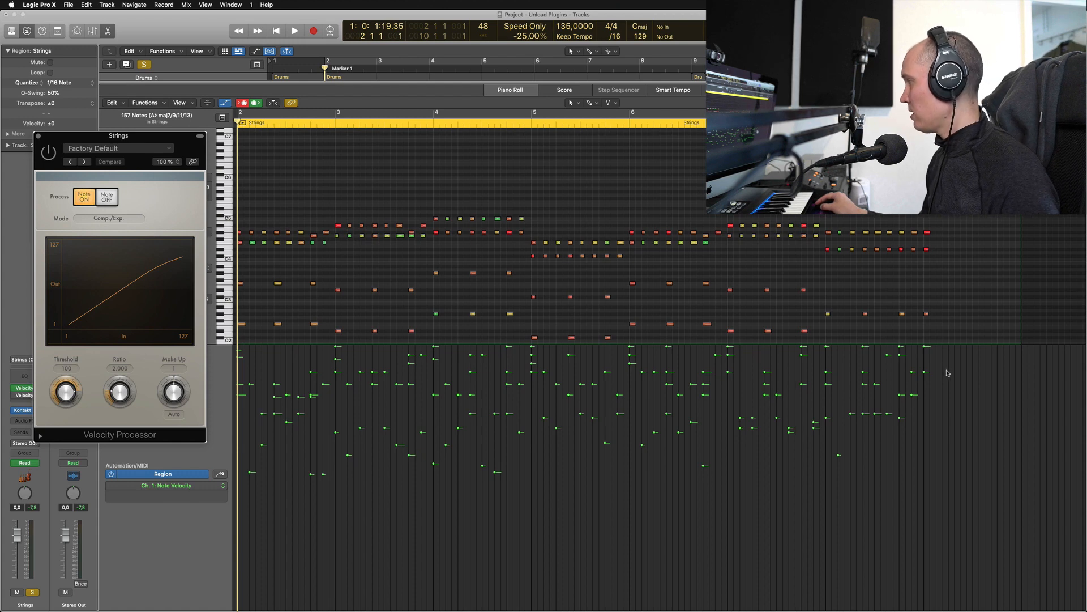
# Select notes across the velocity lane and audition the Strings with the Velocity Processor bypassed
pyautogui.moveTo(946, 370); pyautogui.dragTo(227, 273)
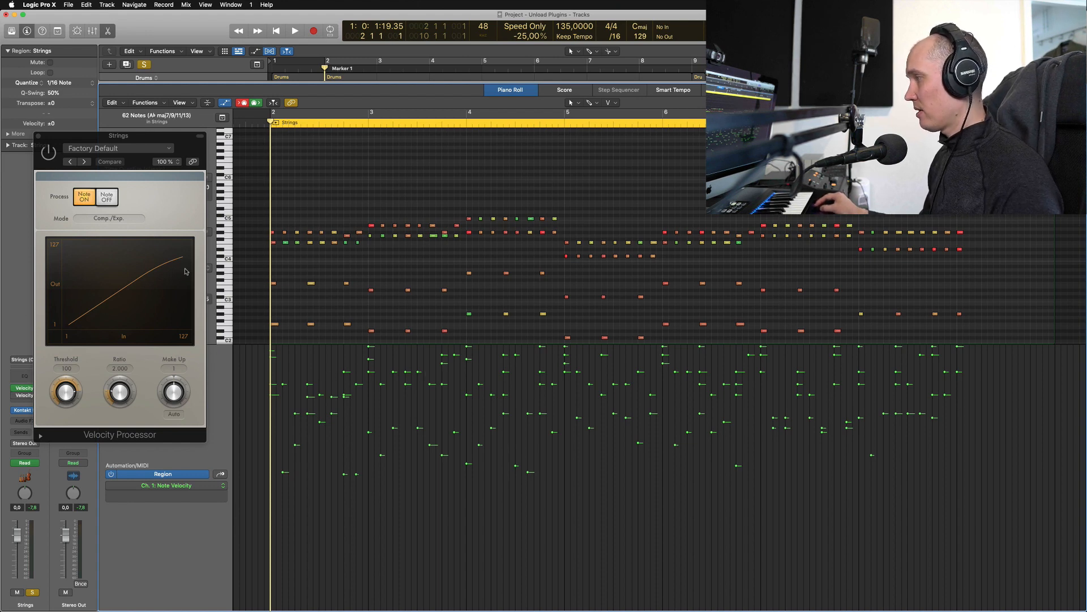
pyautogui.click(48, 151)
pyautogui.press('space')
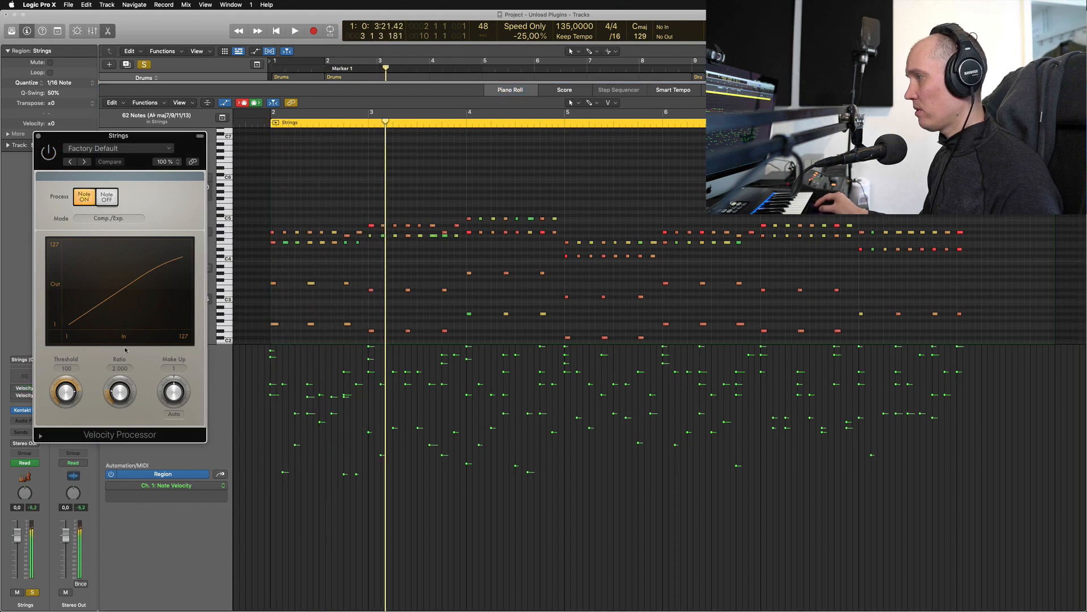
pyautogui.press('space')
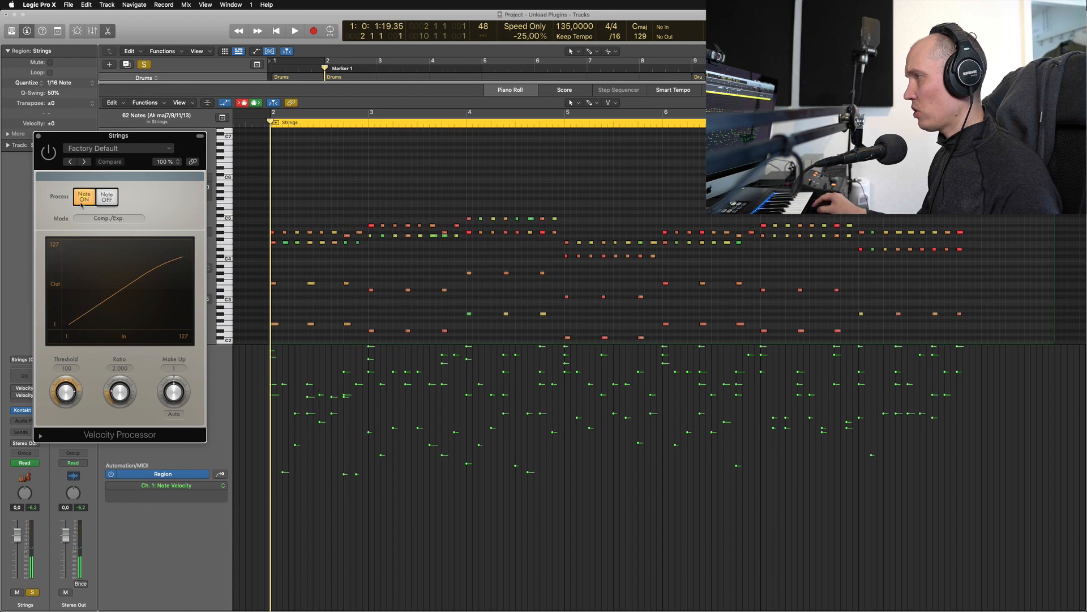
# Re-enable the Velocity Processor and lower its Threshold to 79 during playback
pyautogui.click(49, 151)
pyautogui.press('space')
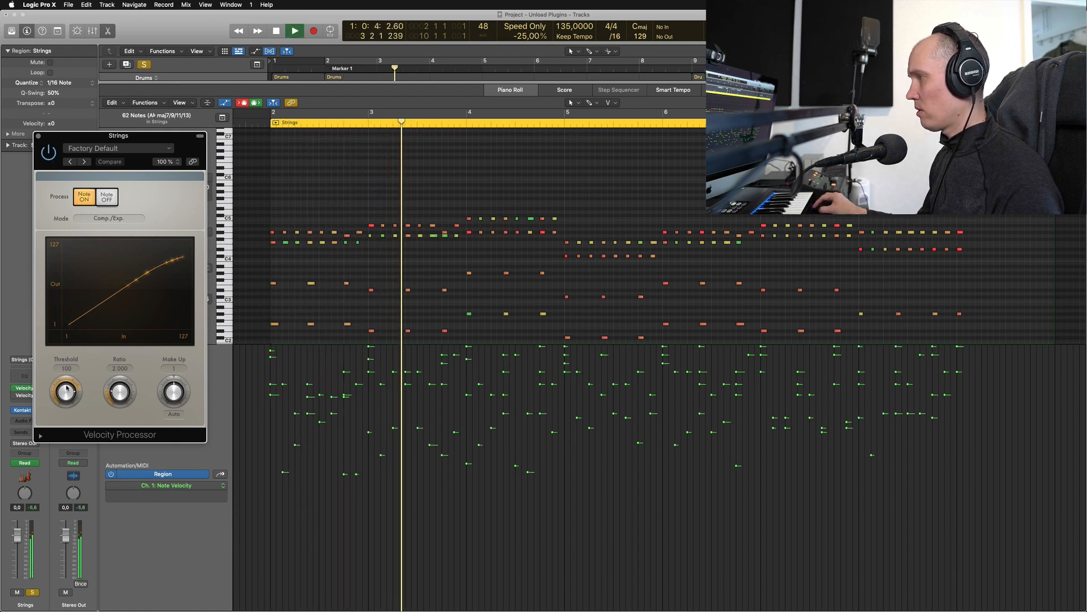
pyautogui.moveTo(67, 387); pyautogui.dragTo(114, 385)
pyautogui.press('space')
pyautogui.press('space')
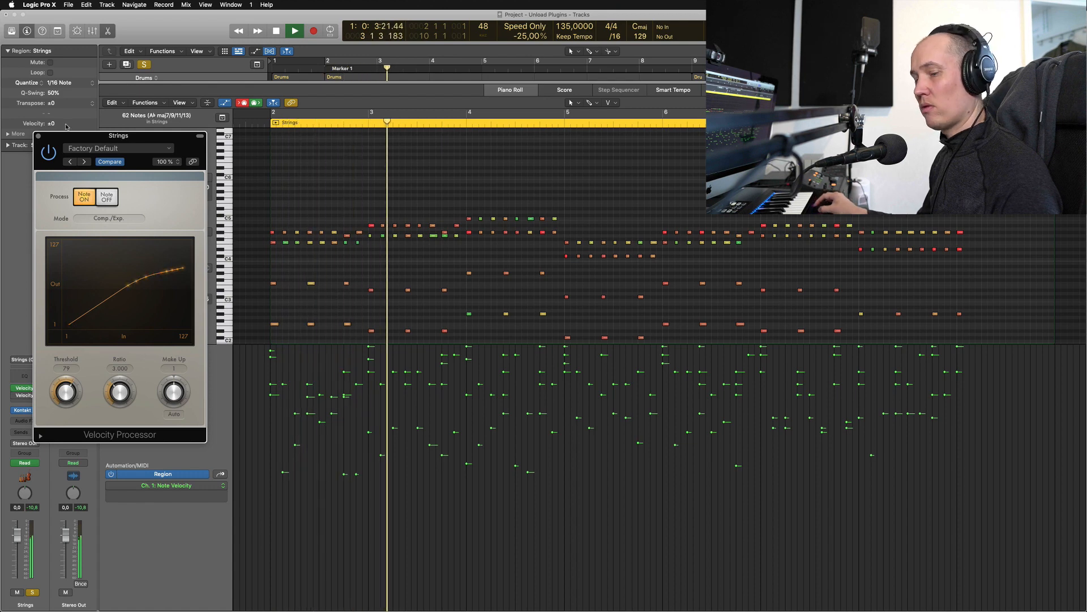
# Replay the Strings from bar 2 to hear the compressed velocities
pyautogui.press('space')
pyautogui.press('Return')
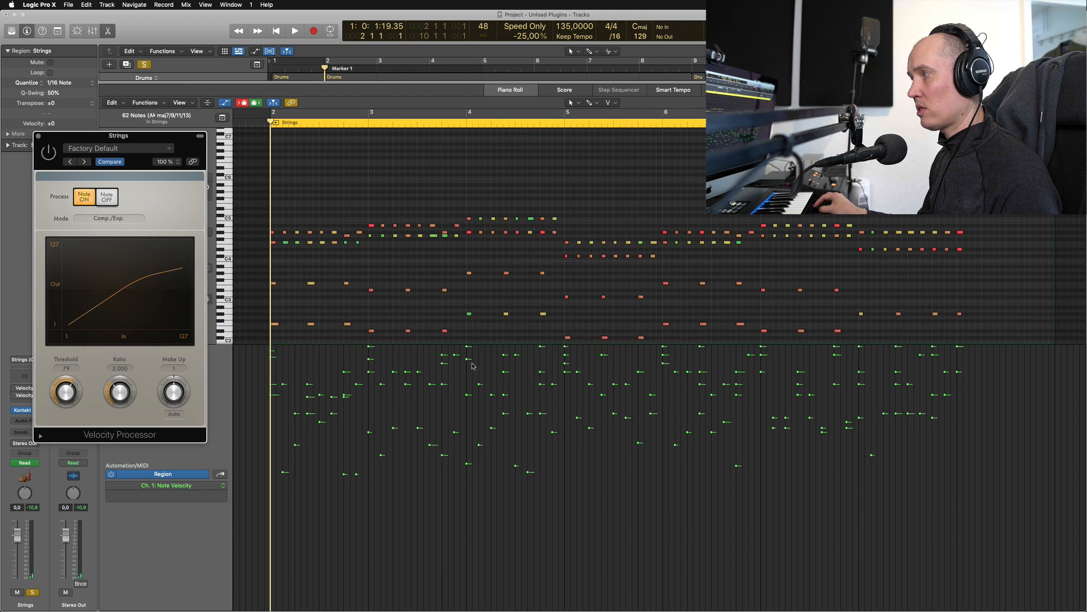
pyautogui.press('space')
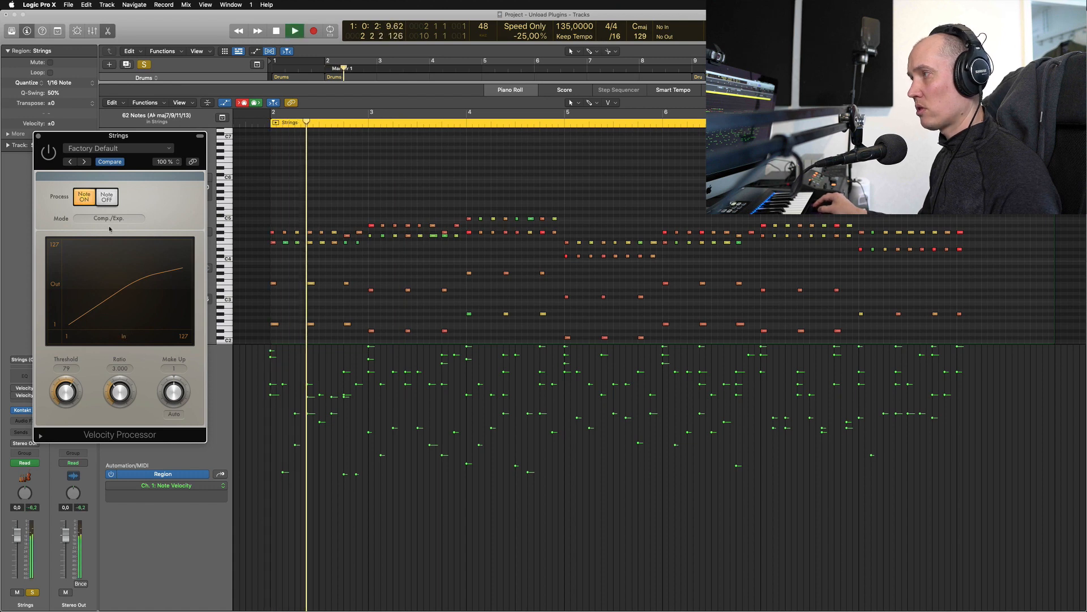
pyautogui.press('space')
pyautogui.press('space')
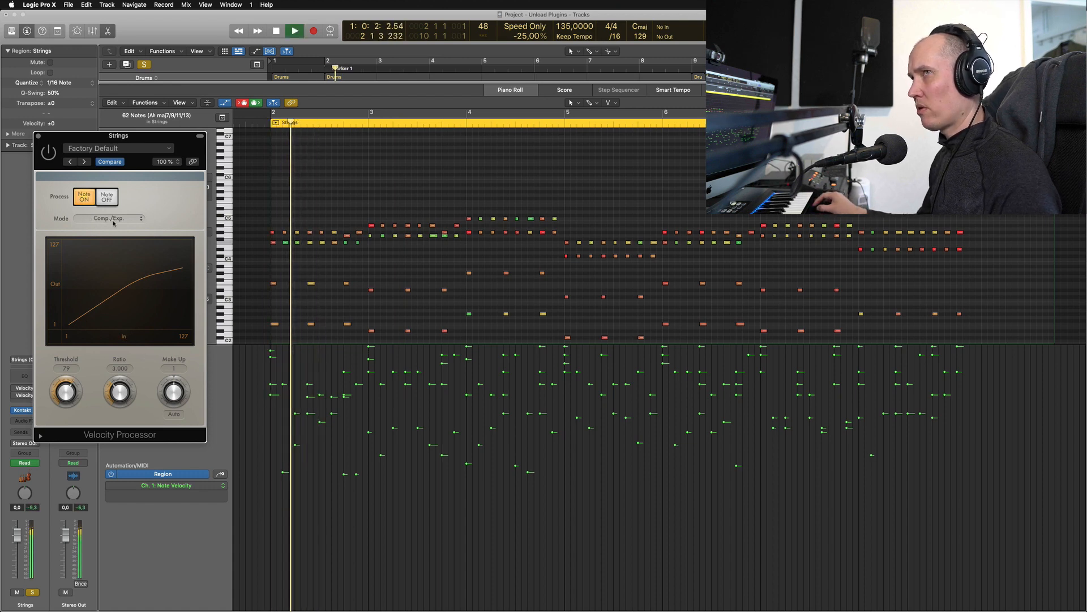
pyautogui.press('space')
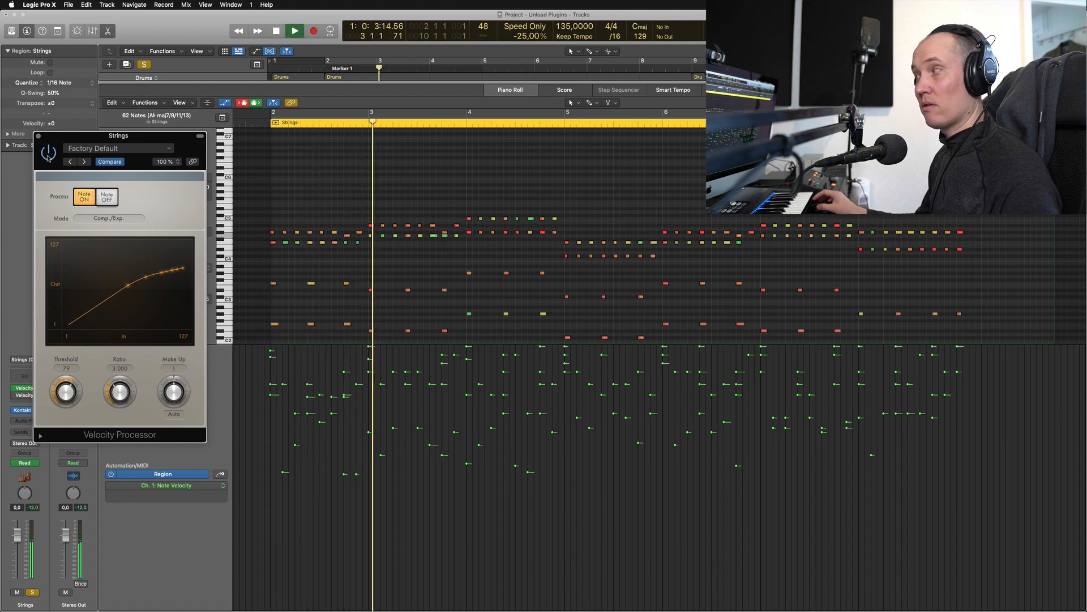
# Reshape the compression curve with the Ratio knob and close the Velocity Processor window
pyautogui.press('space')
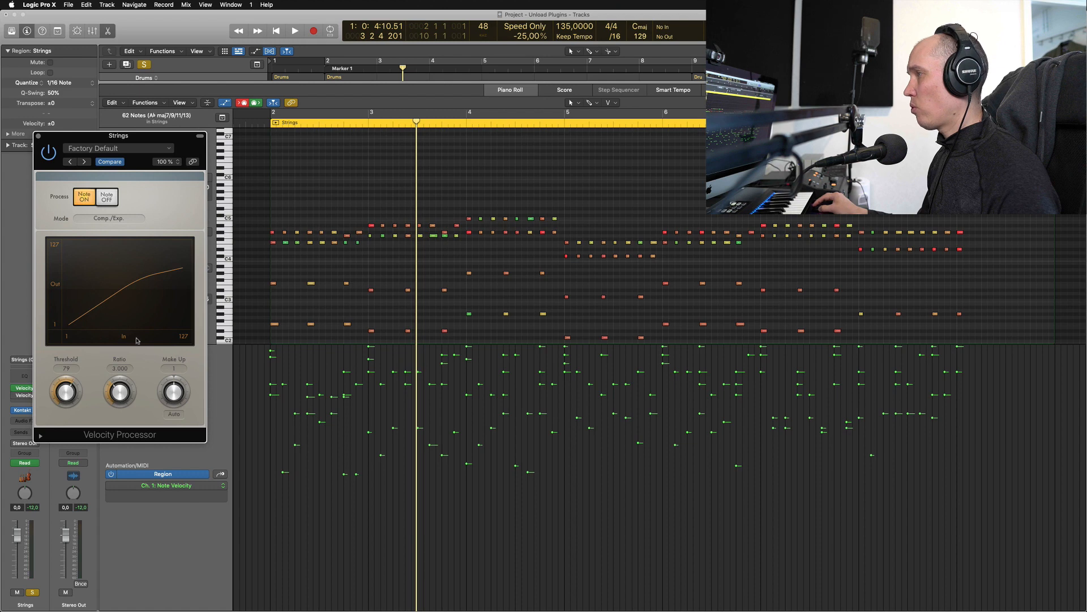
pyautogui.moveTo(124, 398)
pyautogui.mouseDown()
pyautogui.moveTo(124, 426)
pyautogui.moveTo(120, 398)
pyautogui.mouseUp()
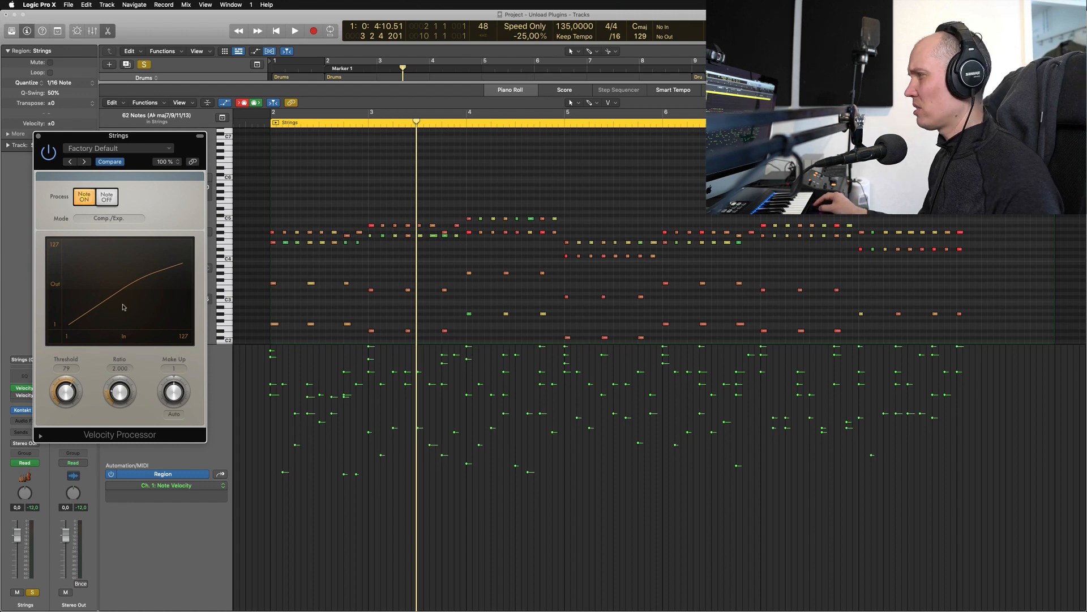
pyautogui.click(39, 136)
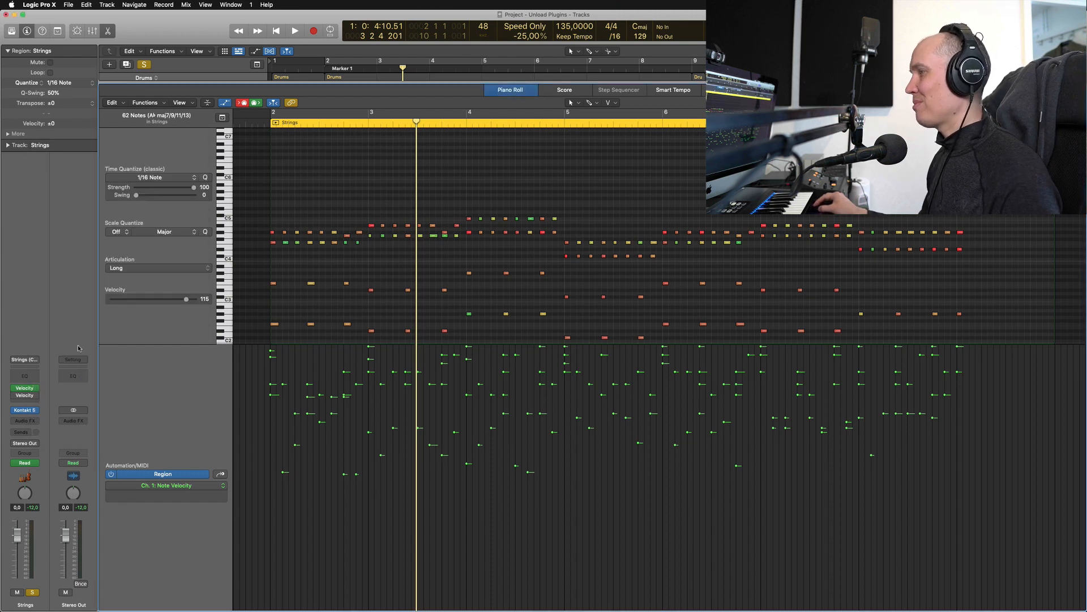
# Bypass the compressing Velocity Processor and enable the second, Add/Scale Velocity Processor
pyautogui.keyDown('alt'); pyautogui.click(24, 388); pyautogui.keyUp('alt')
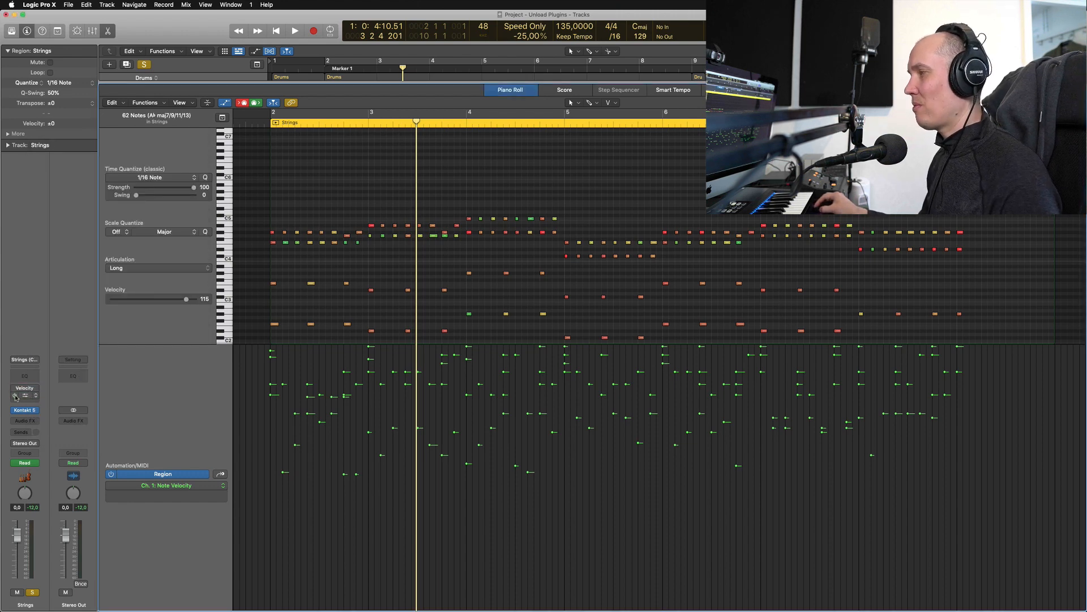
pyautogui.keyDown('alt'); pyautogui.click(24, 396); pyautogui.keyUp('alt')
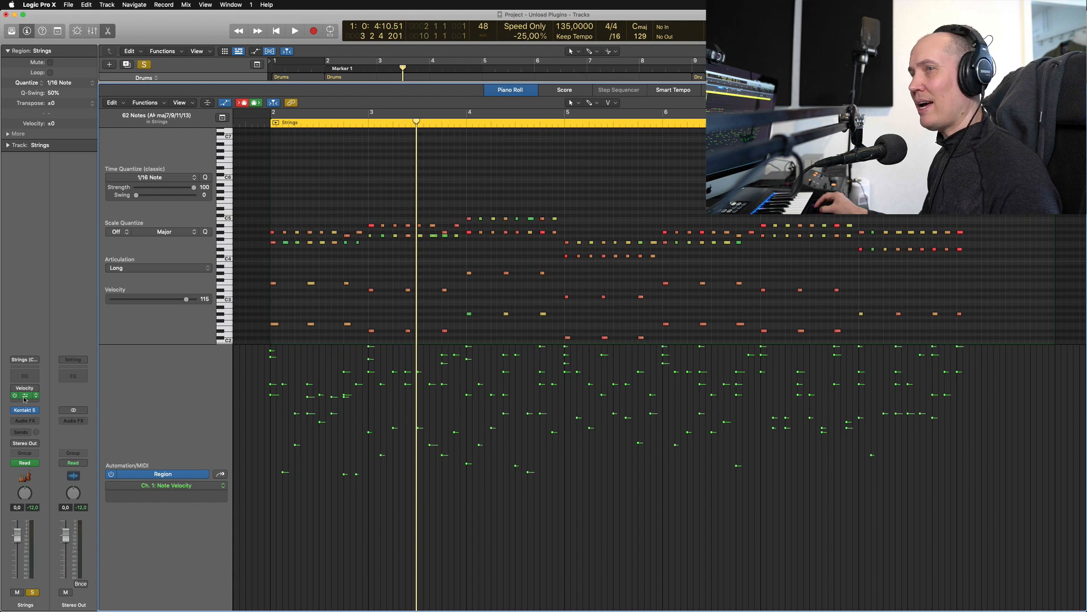
pyautogui.press('v')
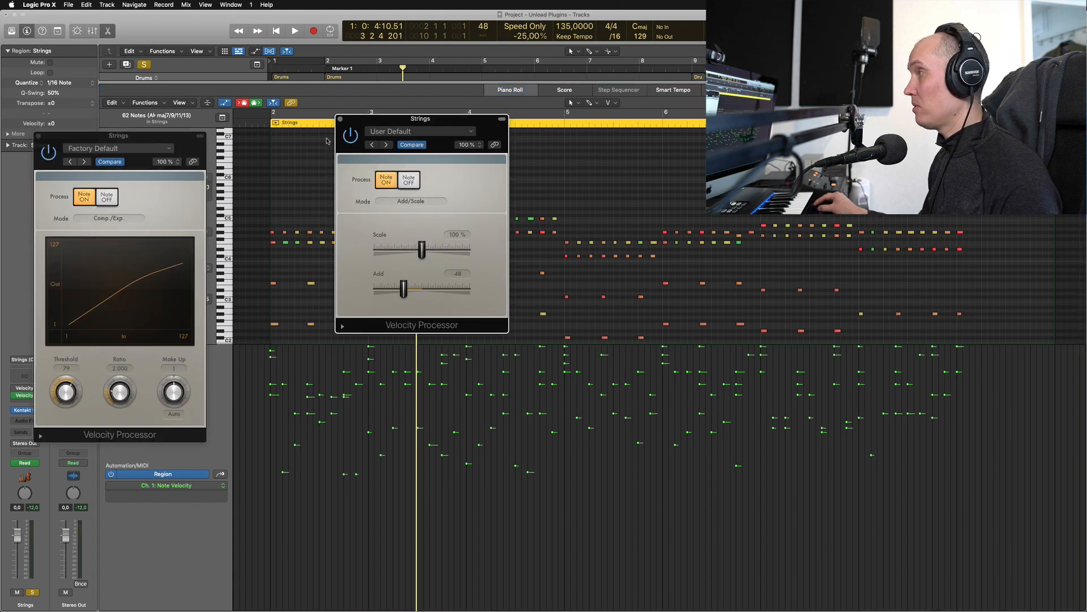
pyautogui.click(38, 136)
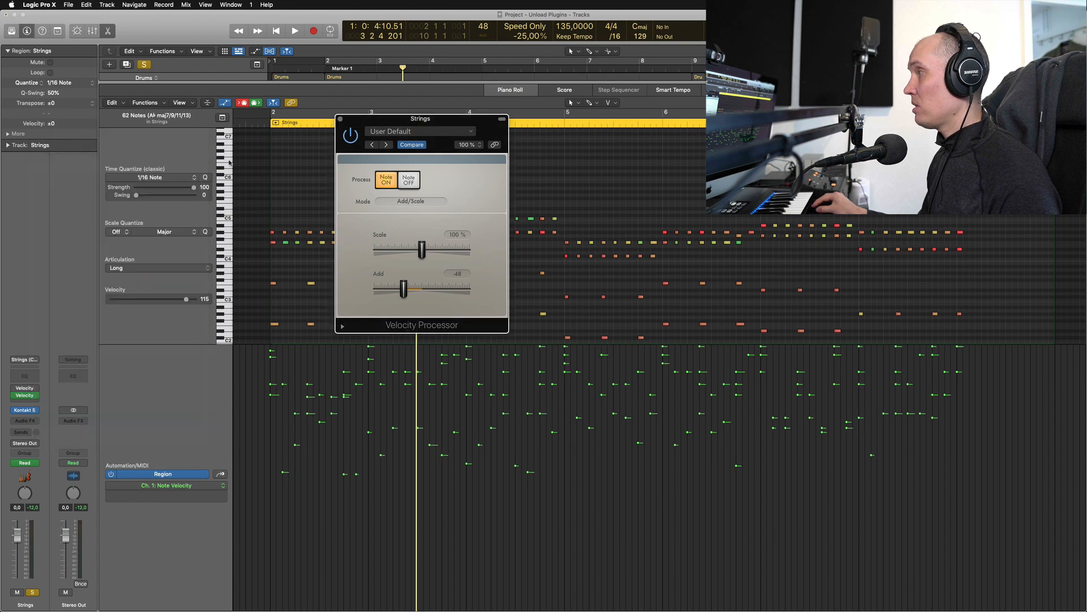
# Keep Add/Scale mode and set the Add amount to about -57 for playback
pyautogui.click(414, 202)
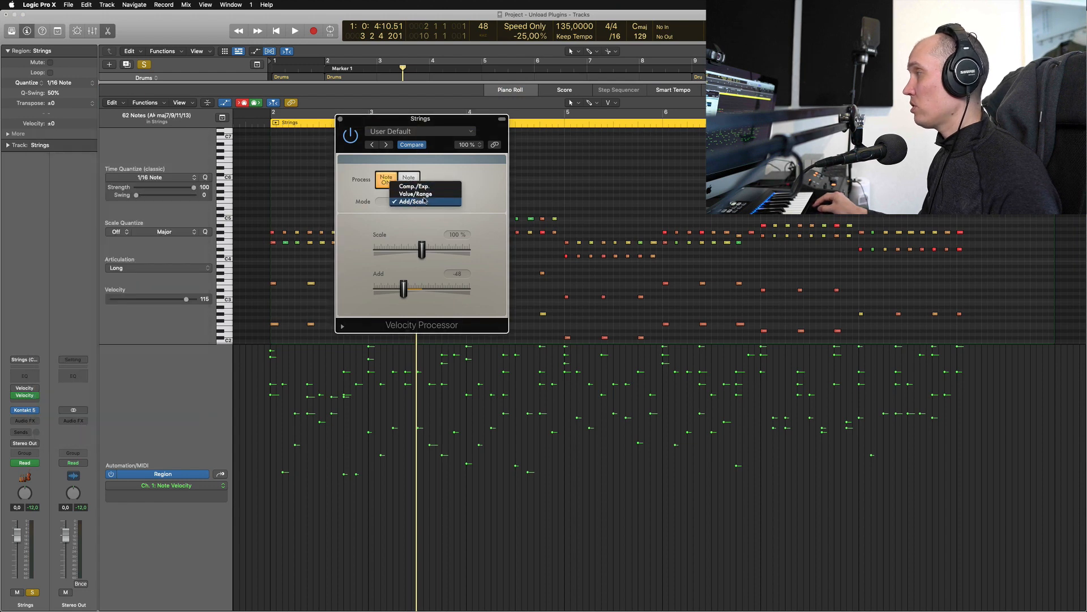
pyautogui.click(419, 203)
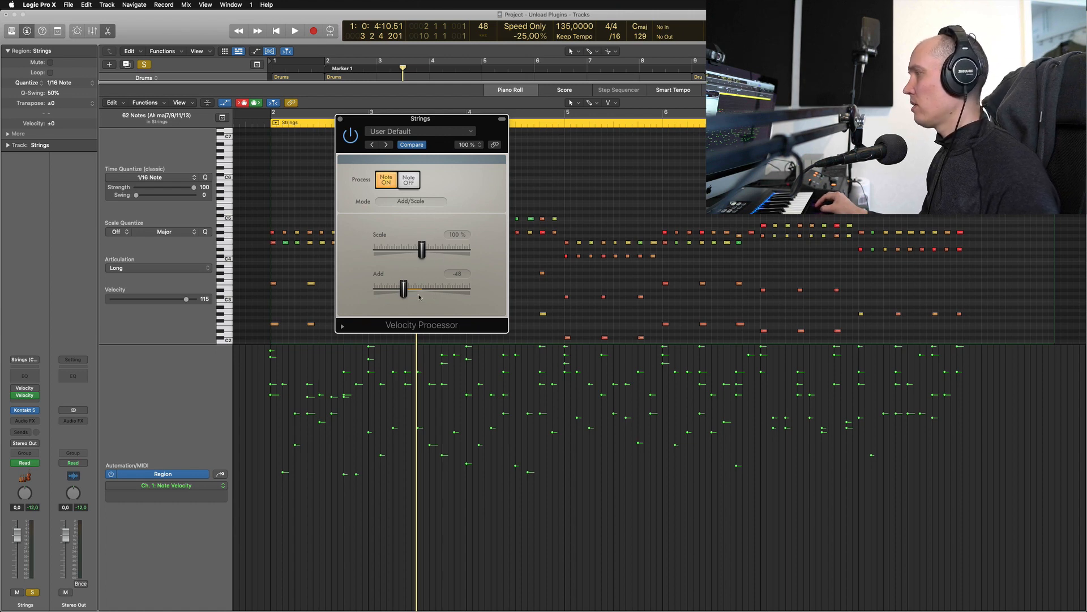
pyautogui.moveTo(404, 289); pyautogui.dragTo(423, 293)
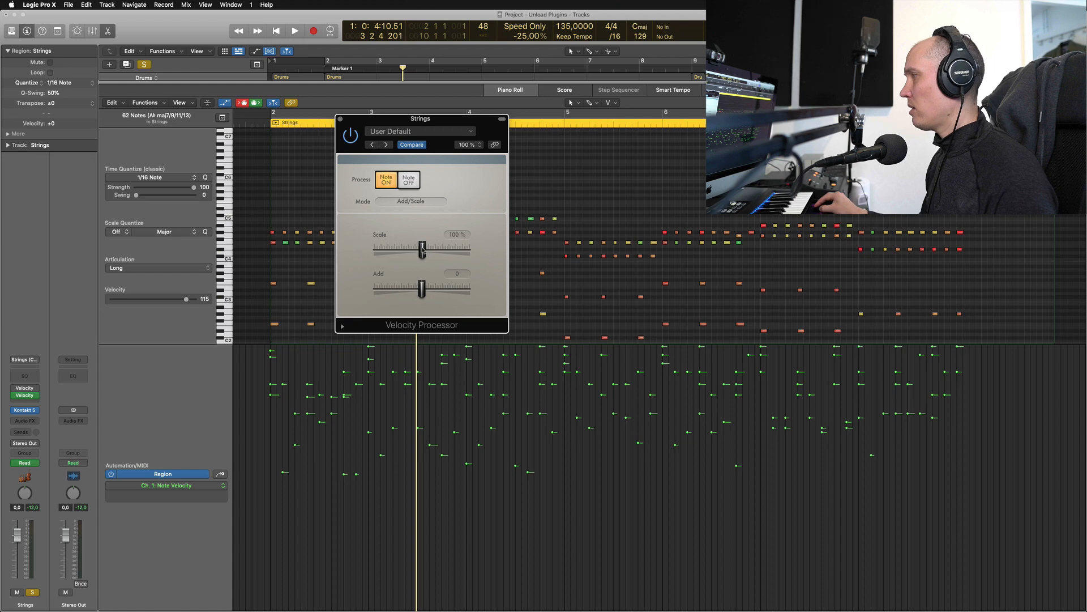
pyautogui.moveTo(422, 294); pyautogui.dragTo(400, 291)
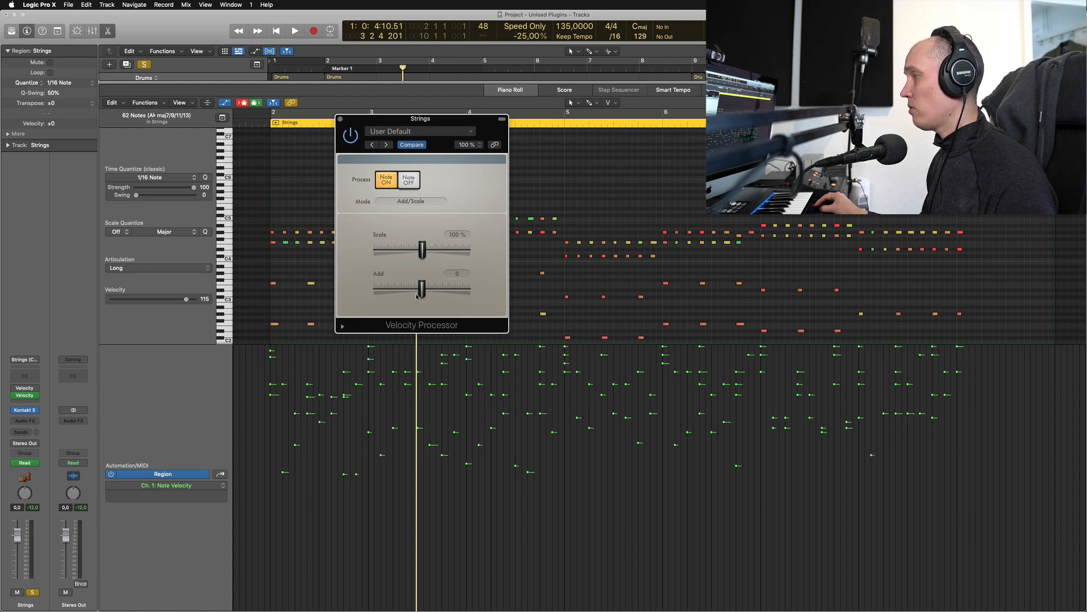
pyautogui.press('space')
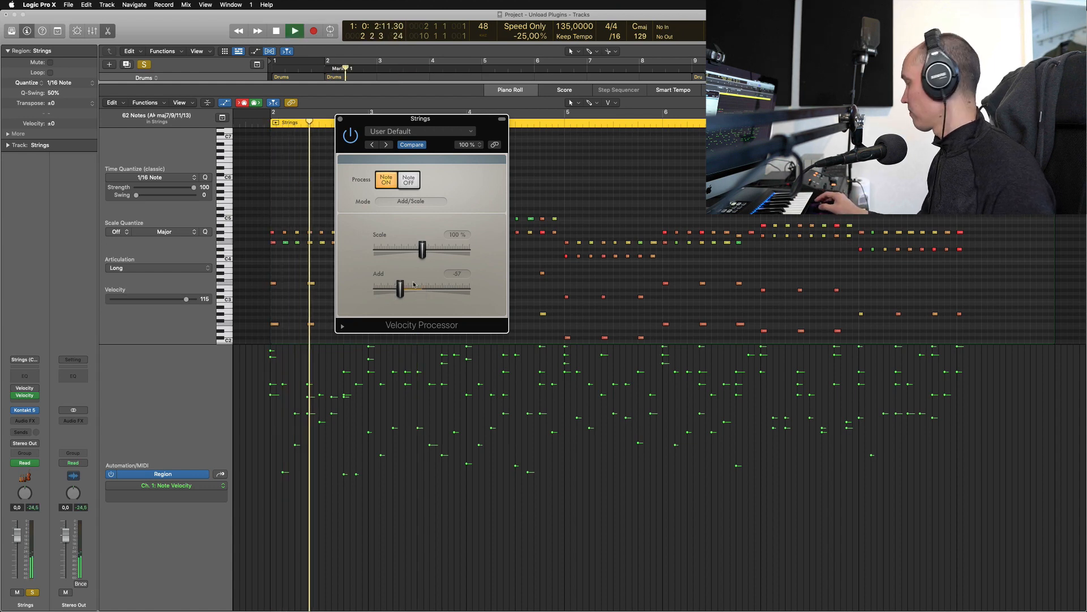
# Switch the region automation lane to the 2 Velocity: Add parameter to view its ramp
pyautogui.press('space')
pyautogui.moveTo(400, 290); pyautogui.dragTo(421, 292)
pyautogui.click(196, 413)
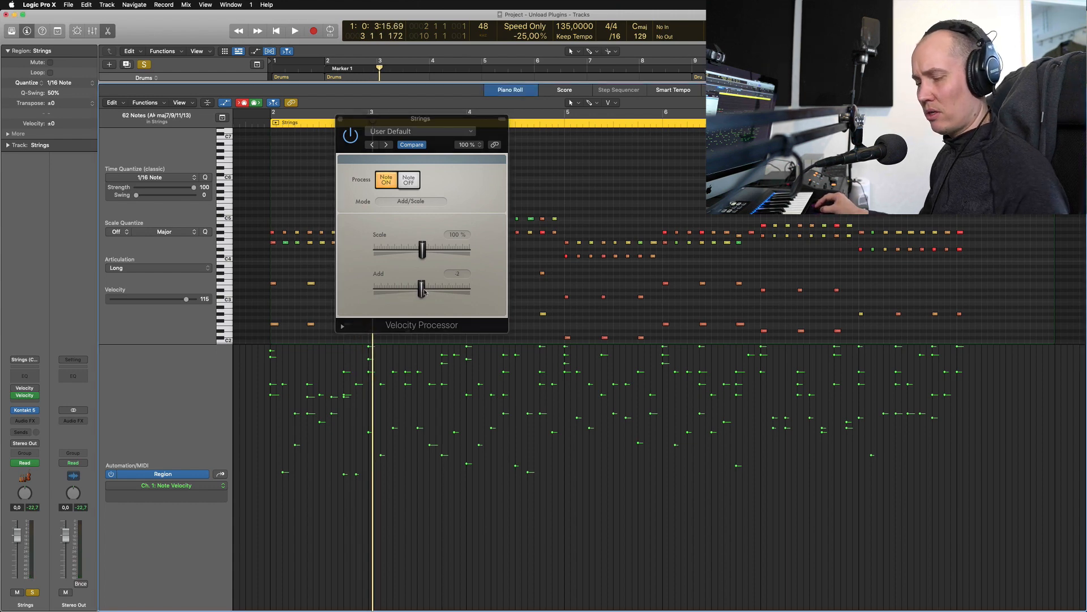
pyautogui.scroll(5, 228, 340)
pyautogui.click(225, 337)
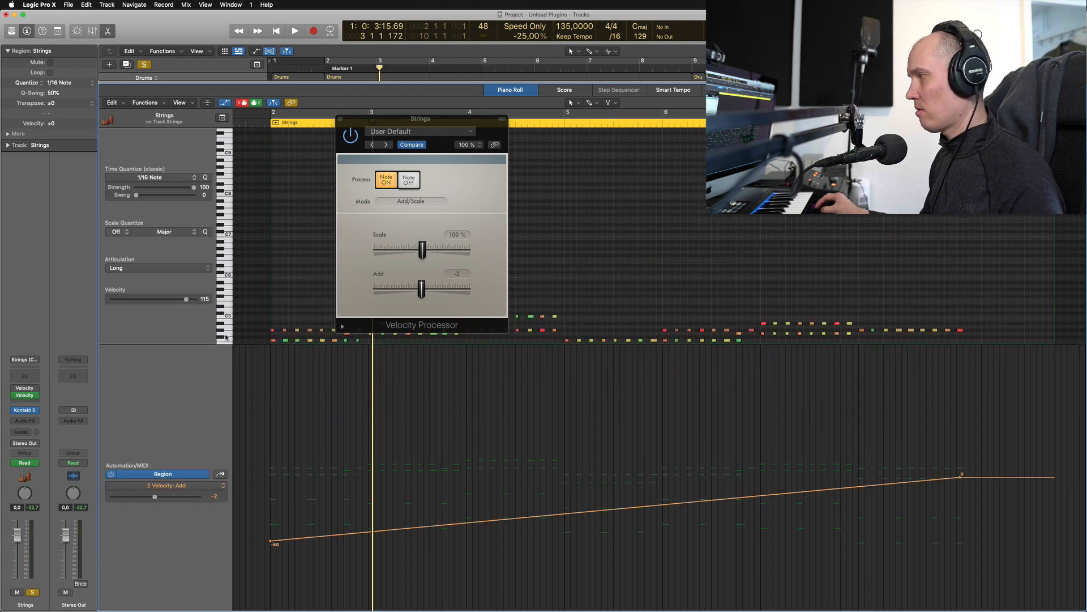
pyautogui.click(223, 486)
pyautogui.moveTo(263, 355)
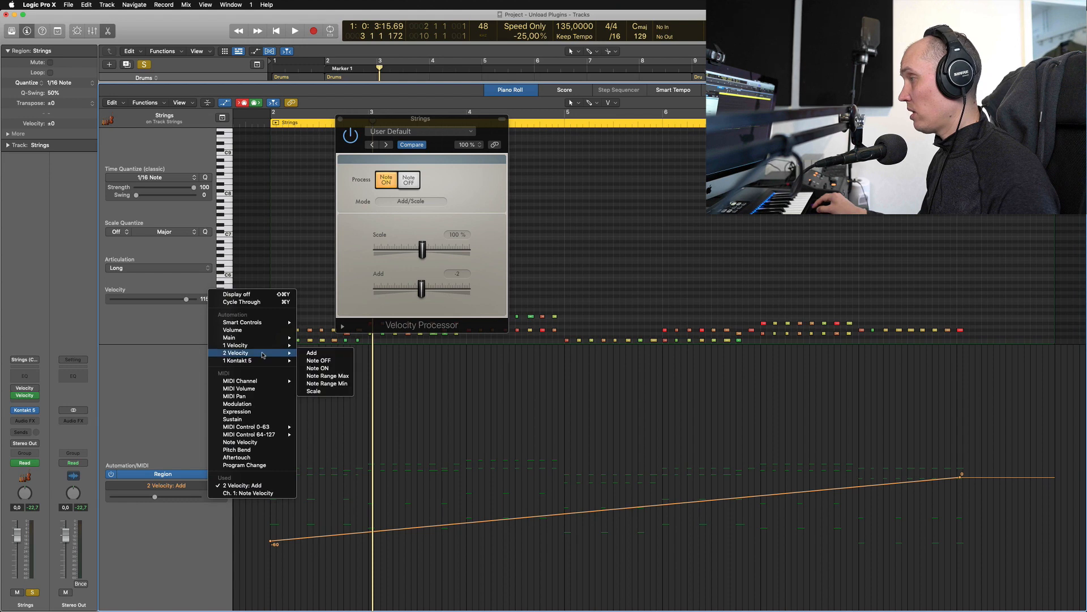
pyautogui.click(312, 353)
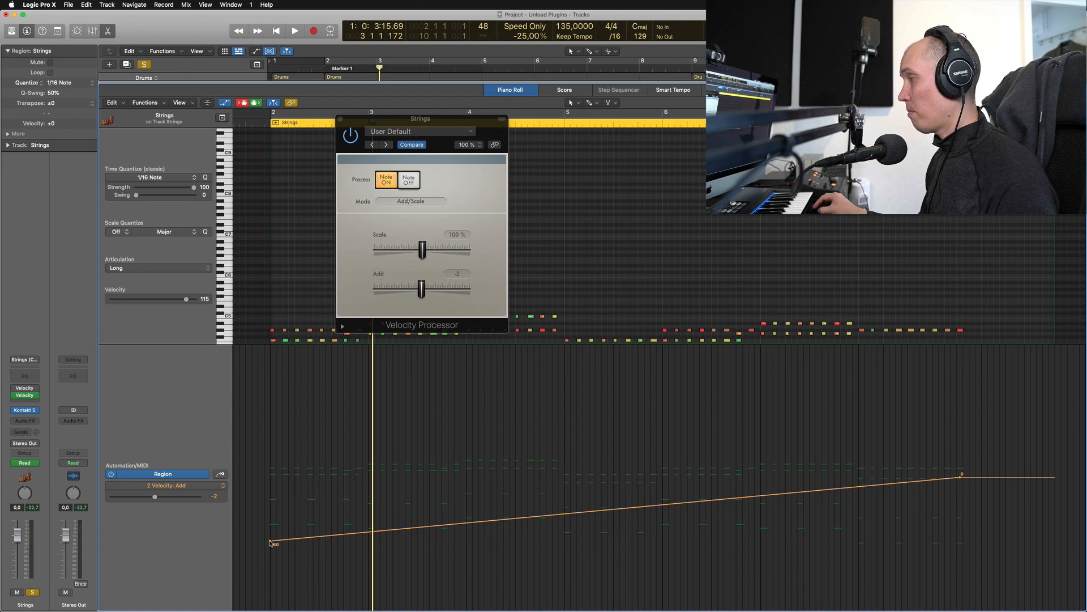
# Hide the Velocity Processor window and reopen the Strings region, toggling its automation lane
pyautogui.scroll(-2, 620, 196)
pyautogui.press('p')
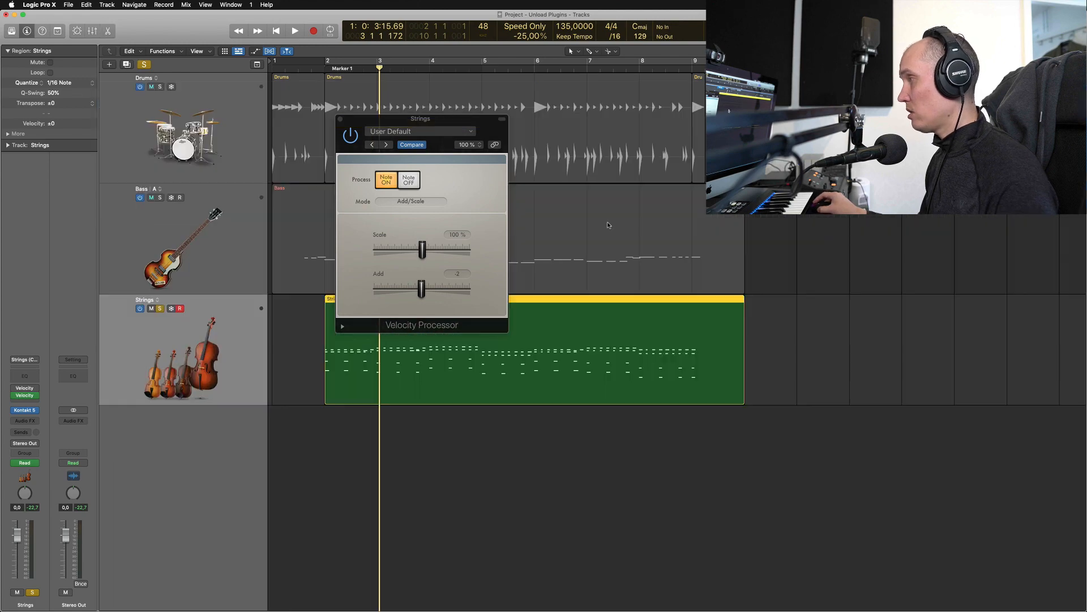
pyautogui.press('v')
pyautogui.doubleClick(390, 345)
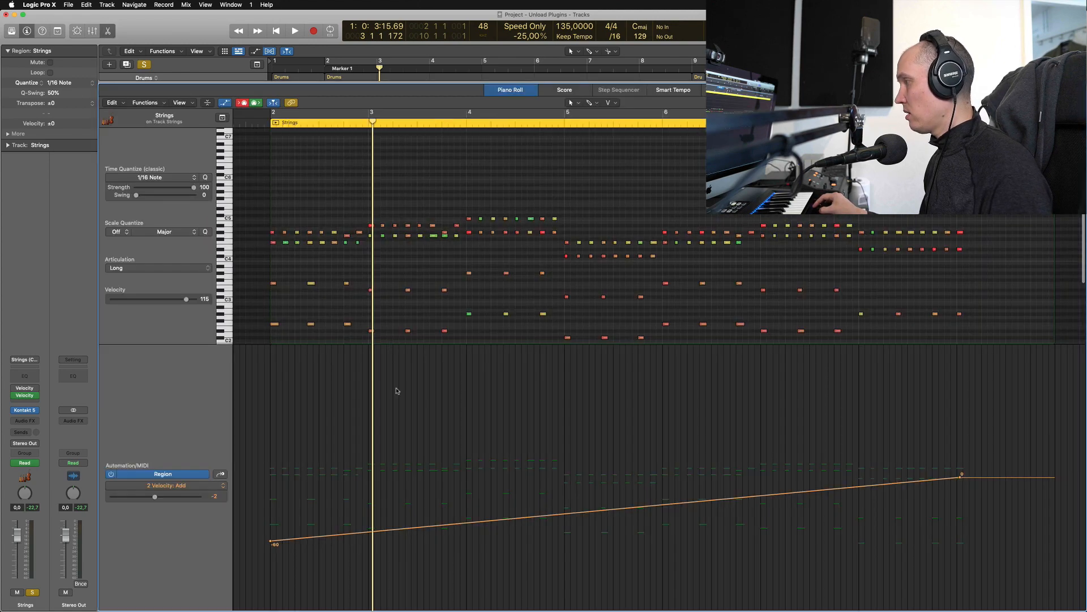
pyautogui.press('a')
pyautogui.press('a')
pyautogui.hotkey('ctrl', 'v')
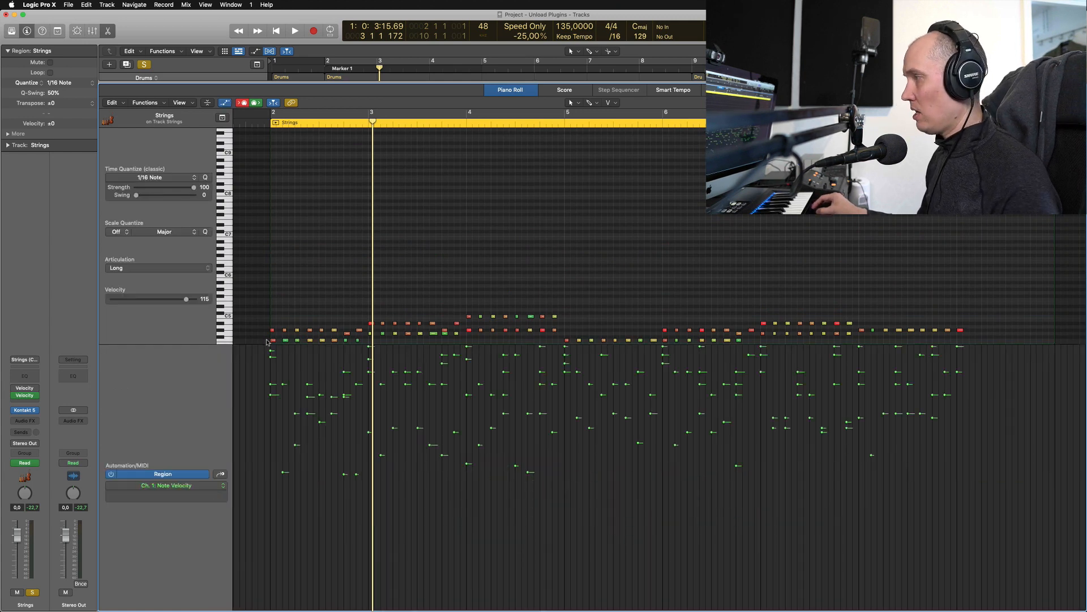
# Set all 157 Strings notes' shared velocity to 69 and bring back the Velocity Add automation lane
pyautogui.press('super+a')
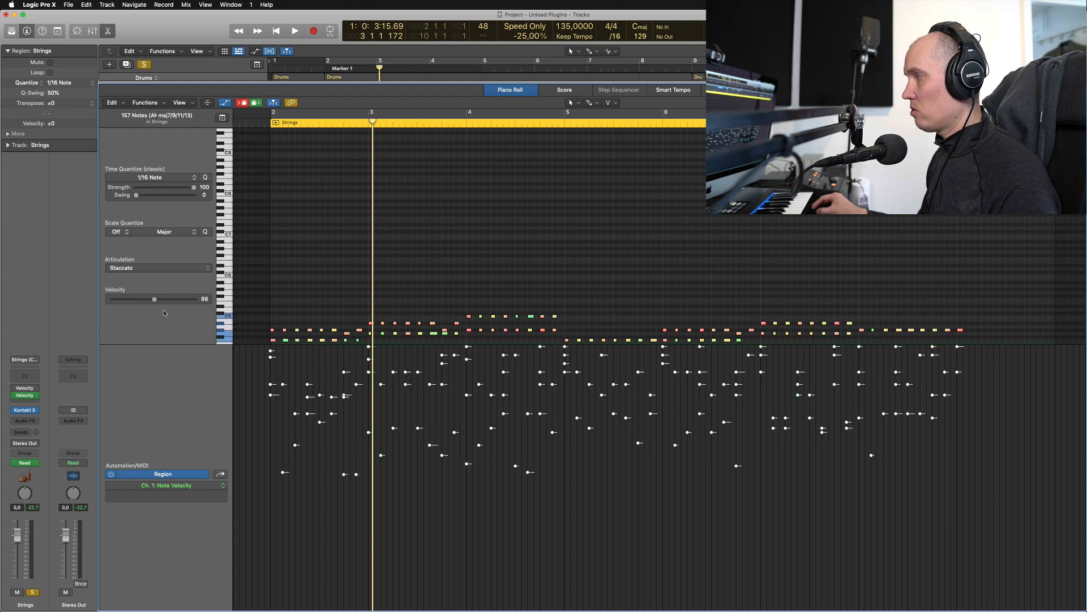
pyautogui.moveTo(154, 300)
pyautogui.mouseDown()
pyautogui.moveTo(119, 299)
pyautogui.moveTo(154, 299)
pyautogui.mouseUp()
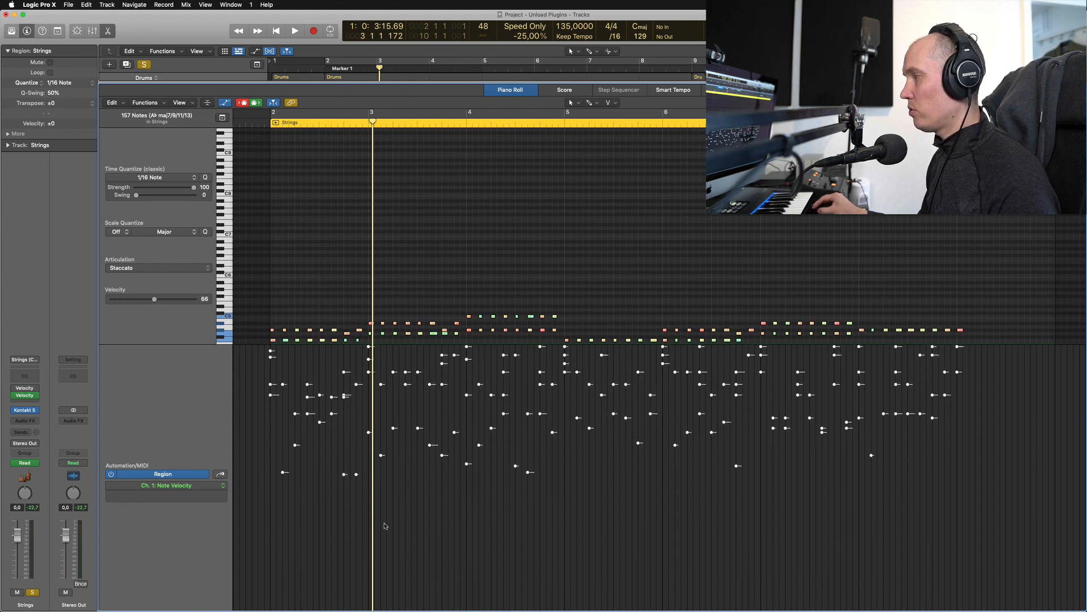
pyautogui.click(326, 398)
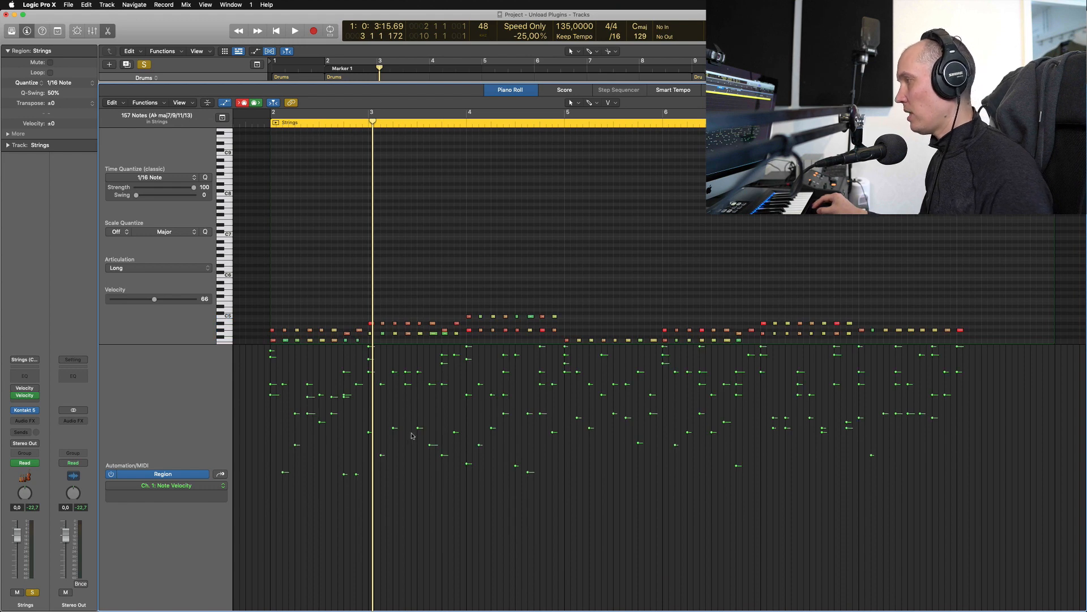
pyautogui.press('a')
pyautogui.press('a')
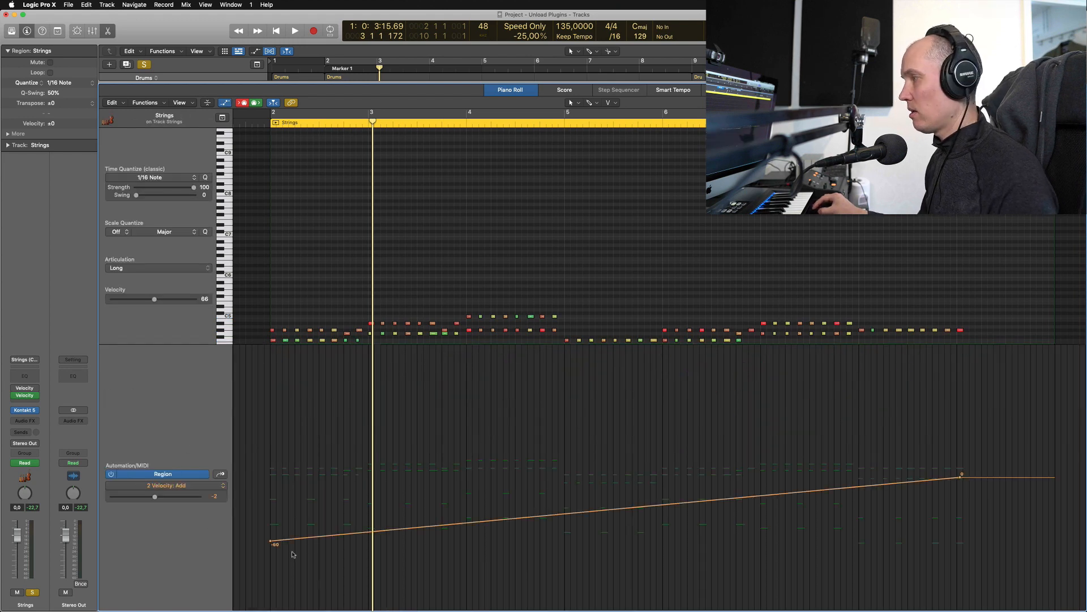
# Open the Velocity Processor, nudge Add to -4, and audition the region from bar 2
pyautogui.click(24, 394)
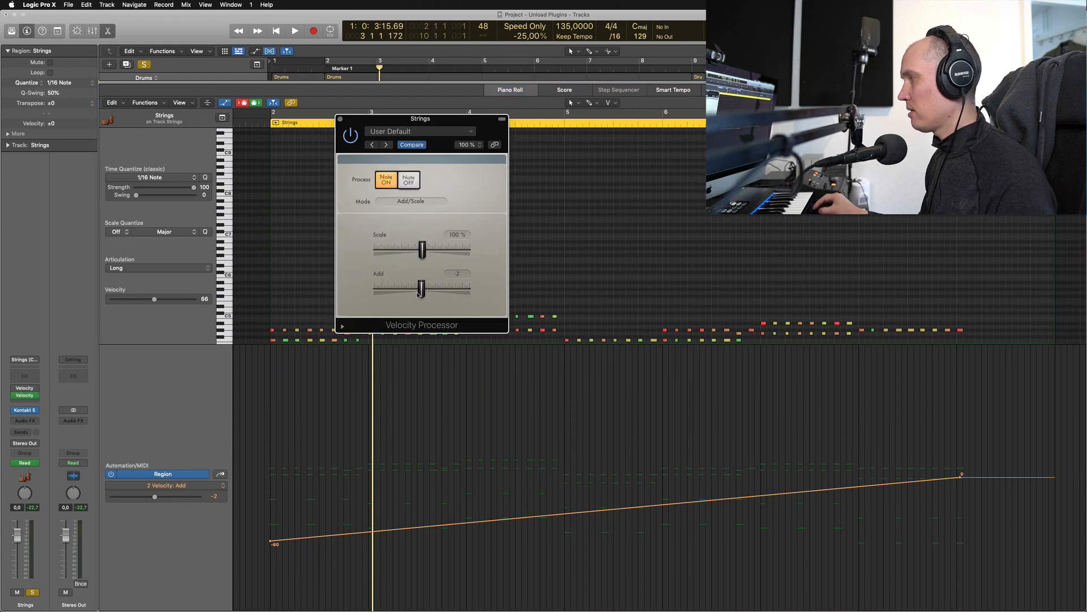
pyautogui.moveTo(422, 292)
pyautogui.mouseDown()
pyautogui.moveTo(386, 294)
pyautogui.moveTo(423, 297)
pyautogui.mouseUp()
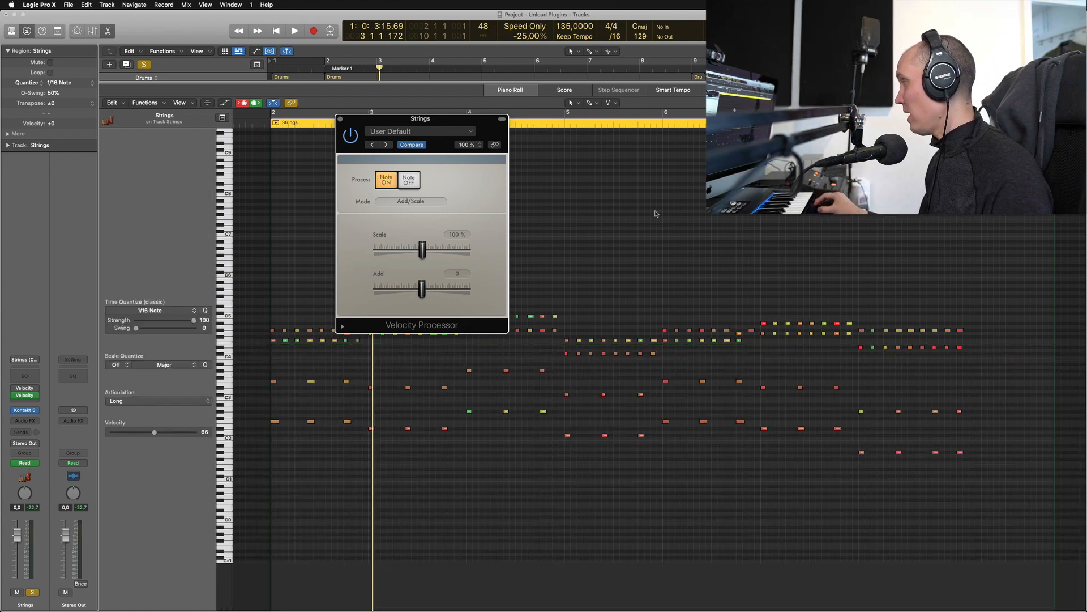
pyautogui.press('a')
pyautogui.press('a')
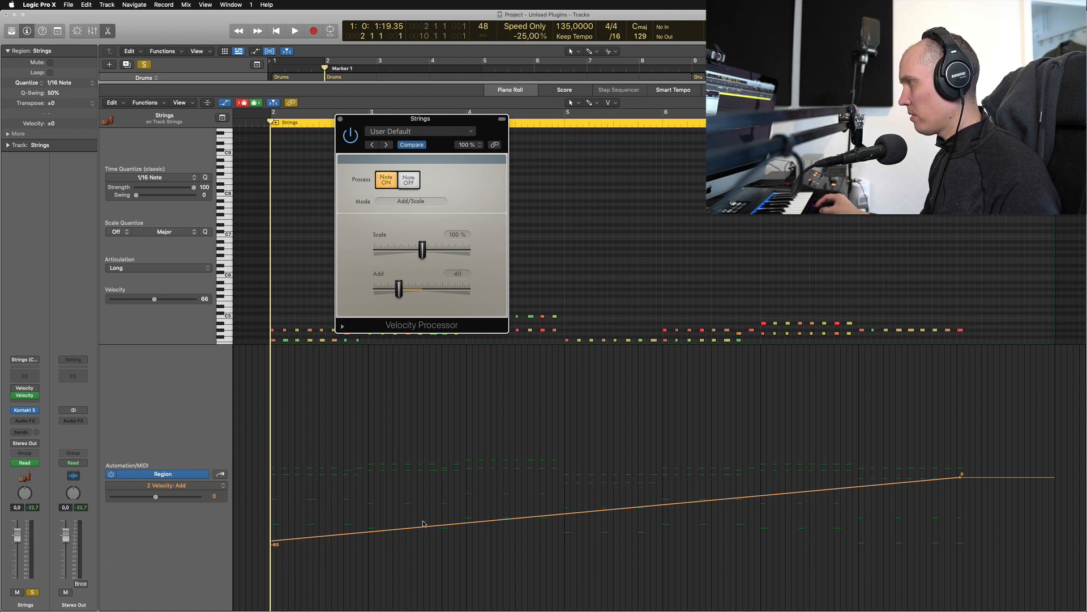
pyautogui.press('space')
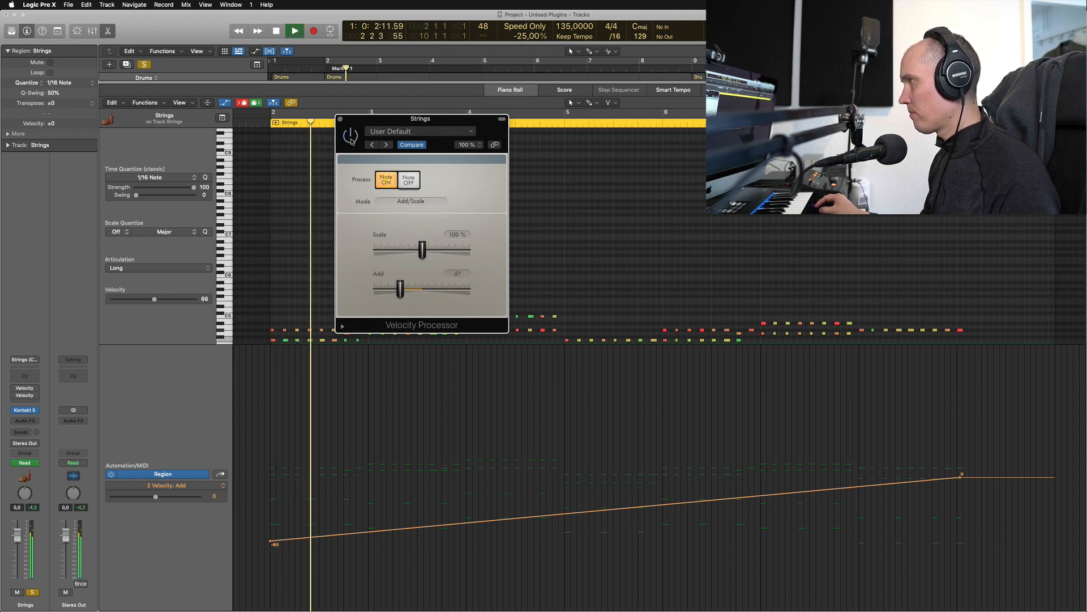
pyautogui.press('space')
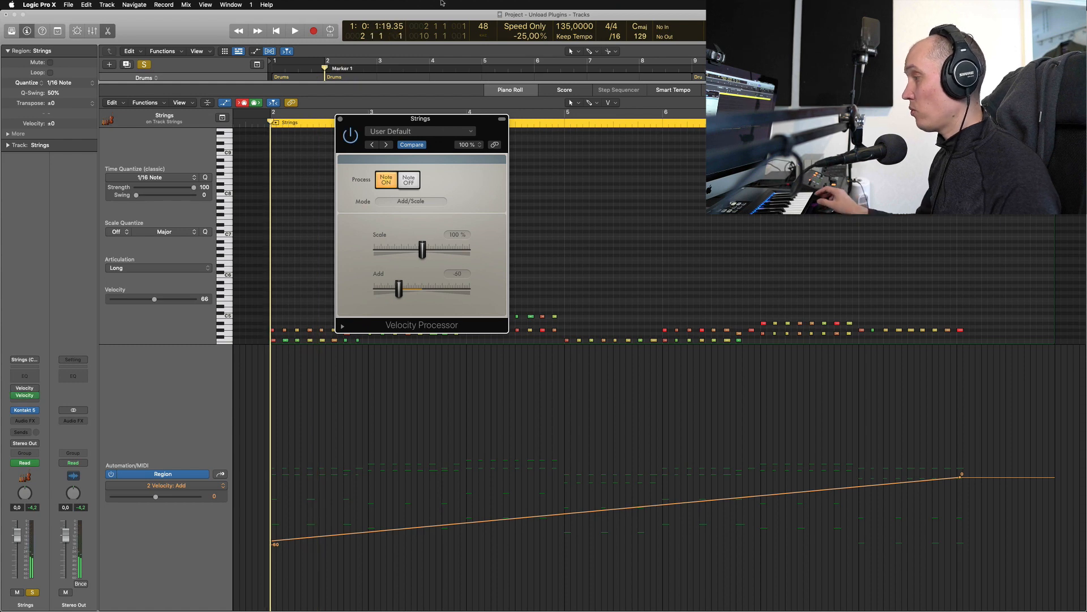
pyautogui.press('space')
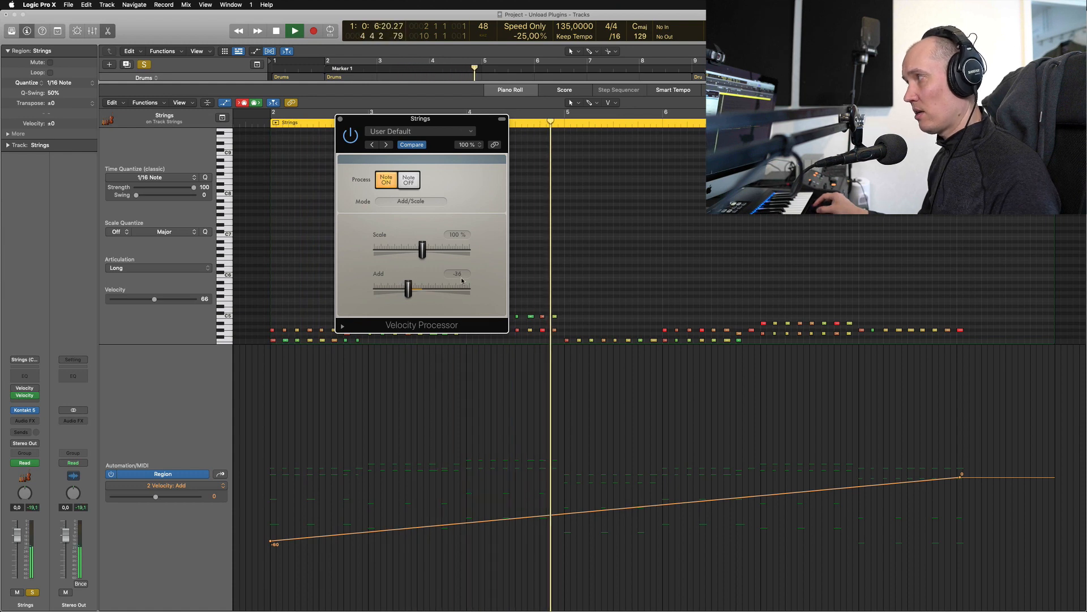
pyautogui.press('space')
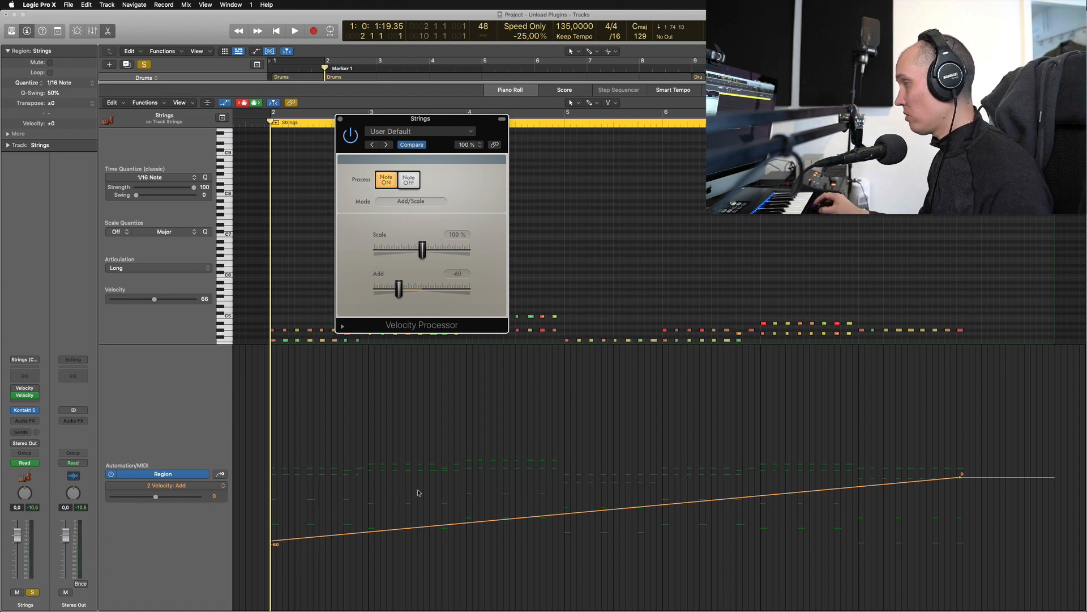
# Raise the Velocity Add automation's start point from -60 to -41 and close the plug-in window
pyautogui.press('a')
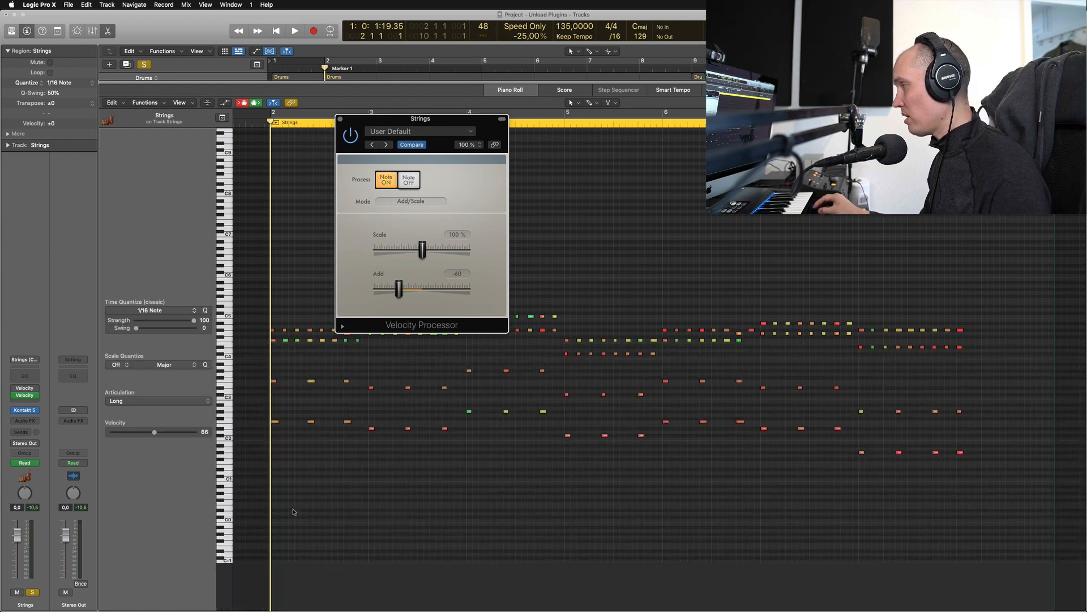
pyautogui.press('a')
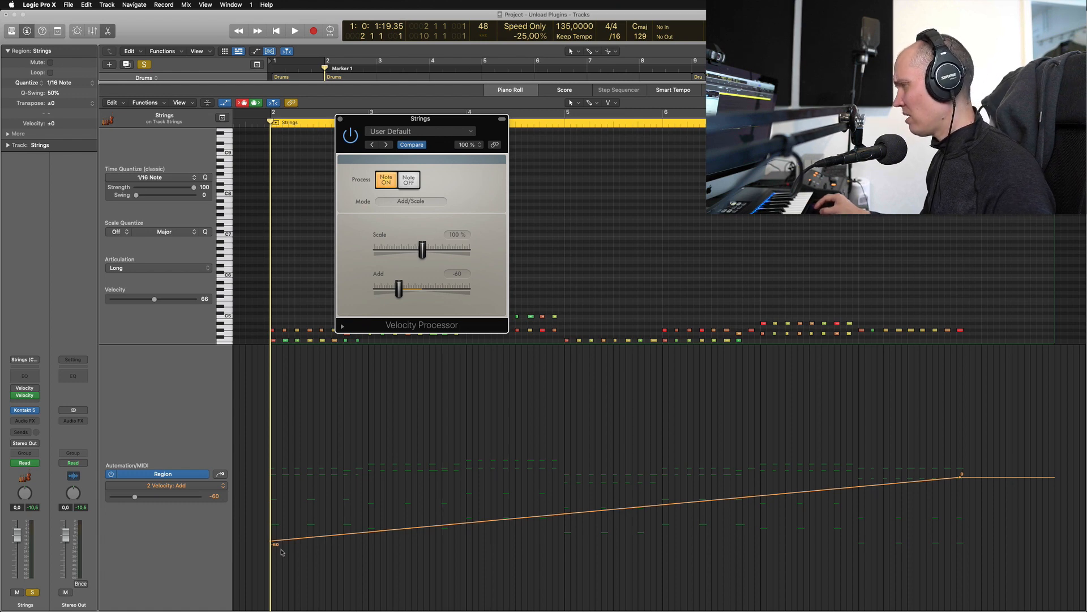
pyautogui.moveTo(272, 544); pyautogui.dragTo(271, 521)
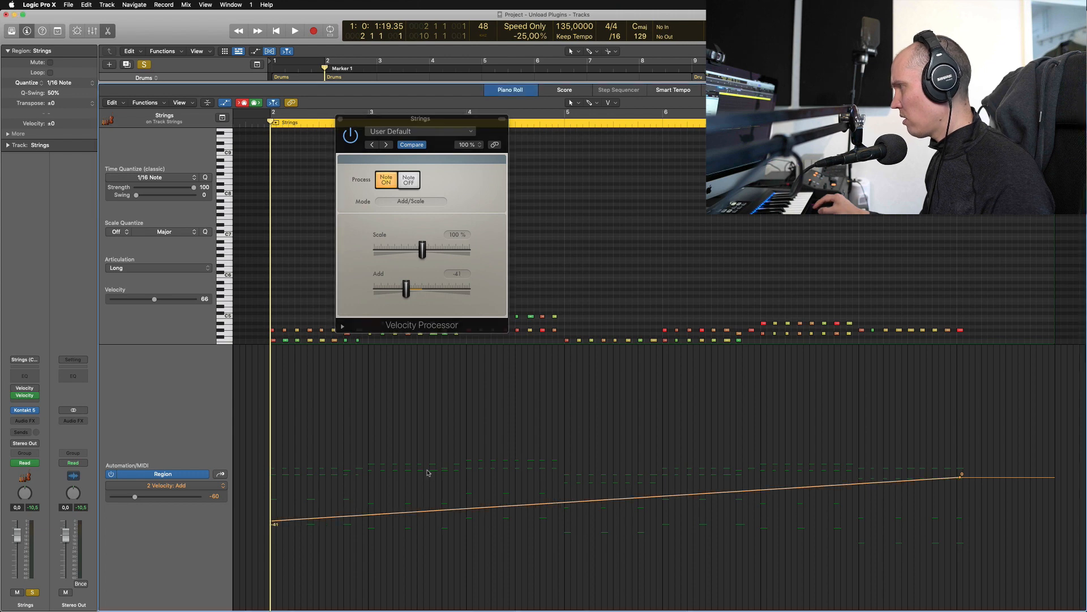
pyautogui.click(341, 120)
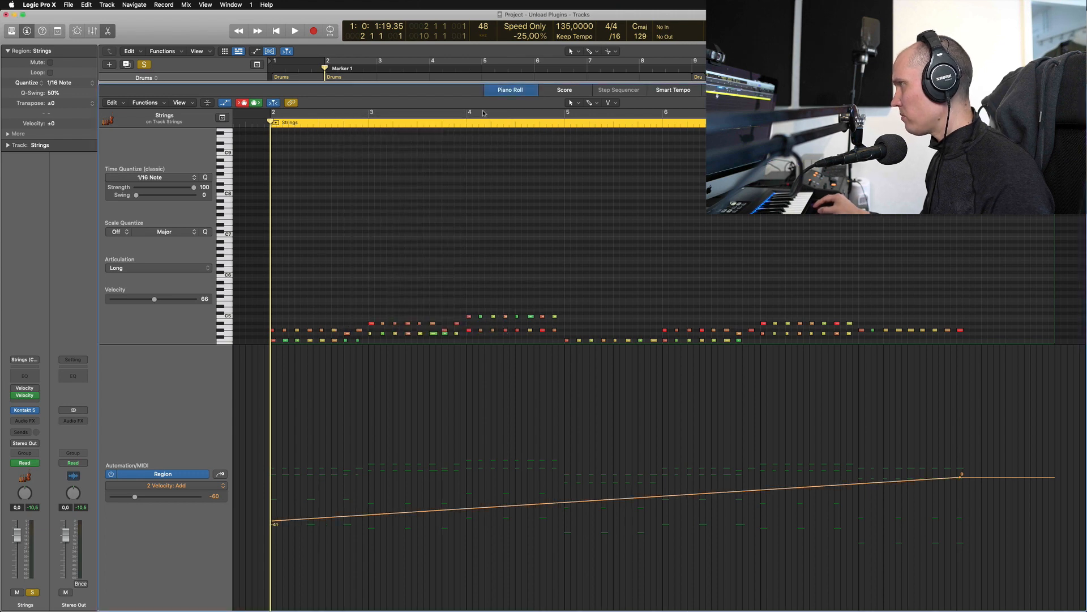
# Add -14 and -32 automation points near bars 3 and 4 and copy the pair later in the region
pyautogui.click(467, 121)
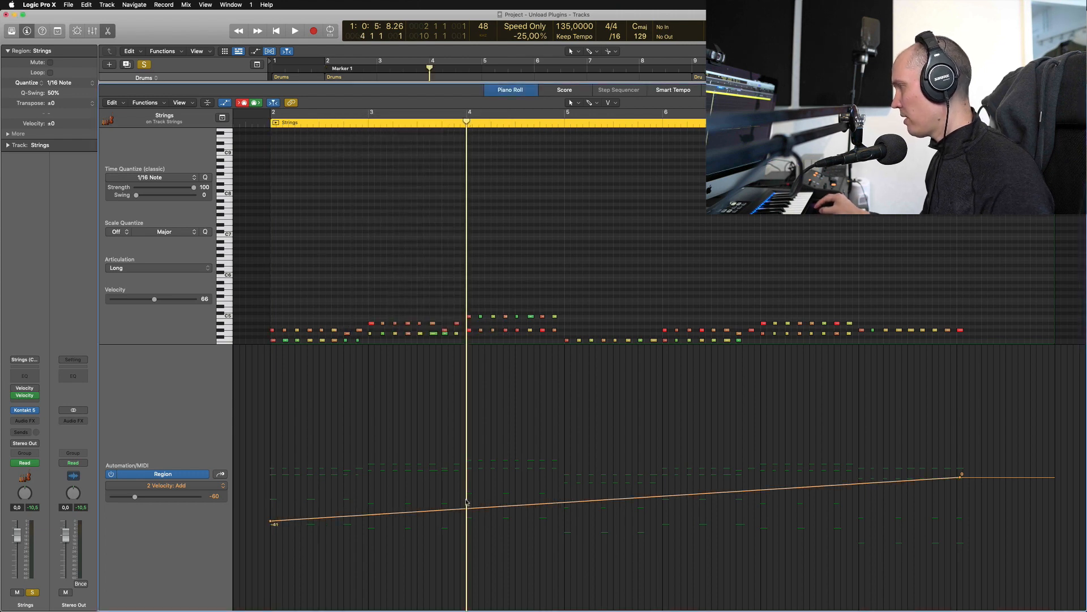
pyautogui.click(368, 495)
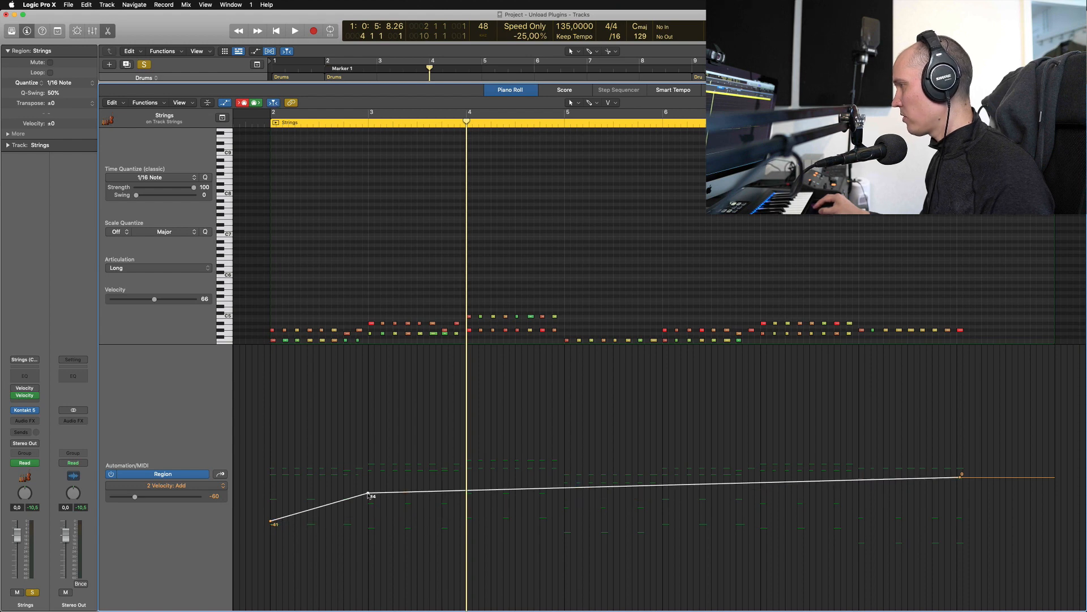
pyautogui.click(468, 512)
pyautogui.moveTo(477, 489); pyautogui.dragTo(360, 500)
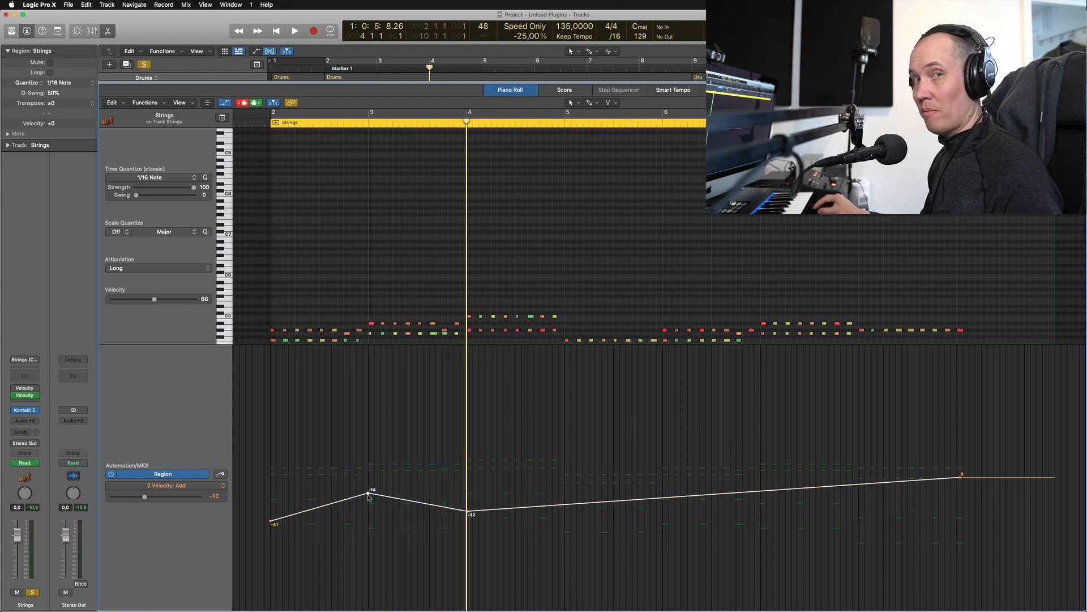
pyautogui.moveTo(368, 495); pyautogui.dragTo(666, 520)
pyautogui.click(375, 503)
# Copy the -14/-32 pair further along, shift the 0 end point later, and play from bar 2
pyautogui.click(632, 555)
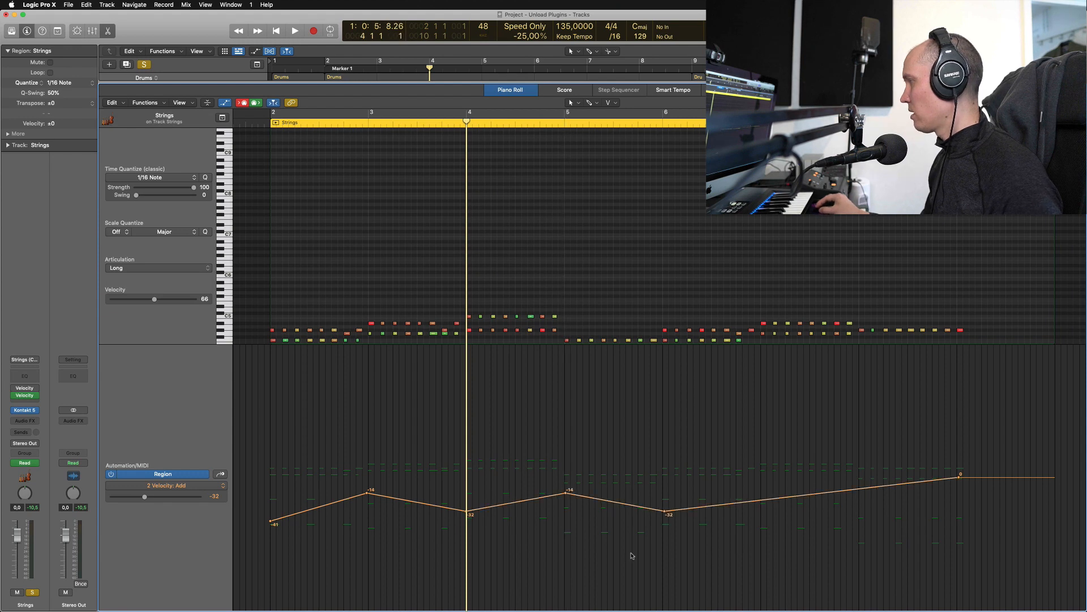
pyautogui.moveTo(708, 548); pyautogui.dragTo(564, 513)
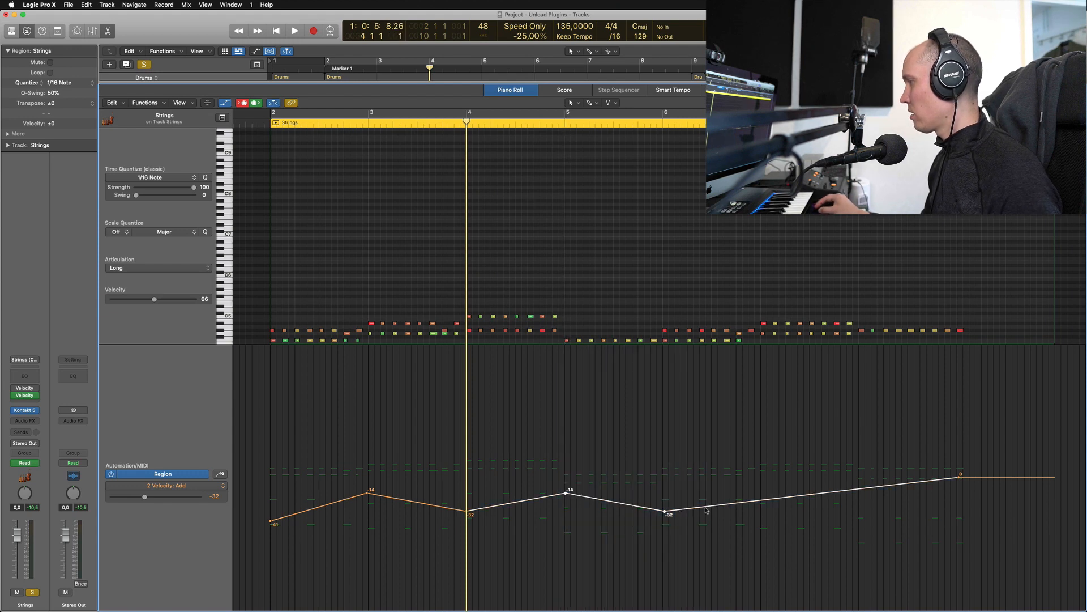
pyautogui.moveTo(705, 507); pyautogui.dragTo(682, 507)
pyautogui.moveTo(667, 533); pyautogui.dragTo(778, 497)
pyautogui.click(273, 118)
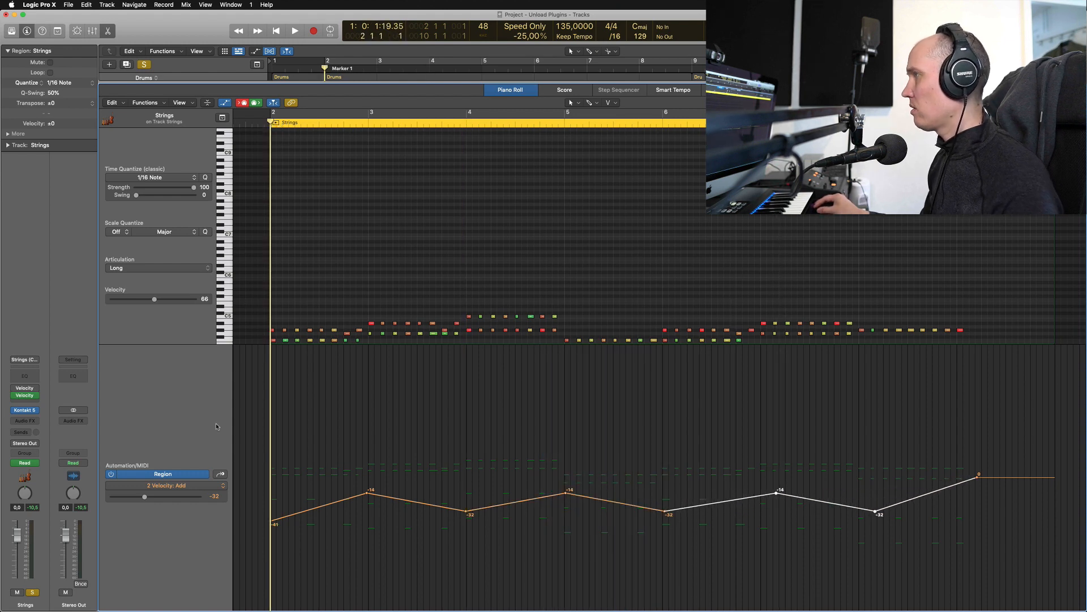
pyautogui.press('space')
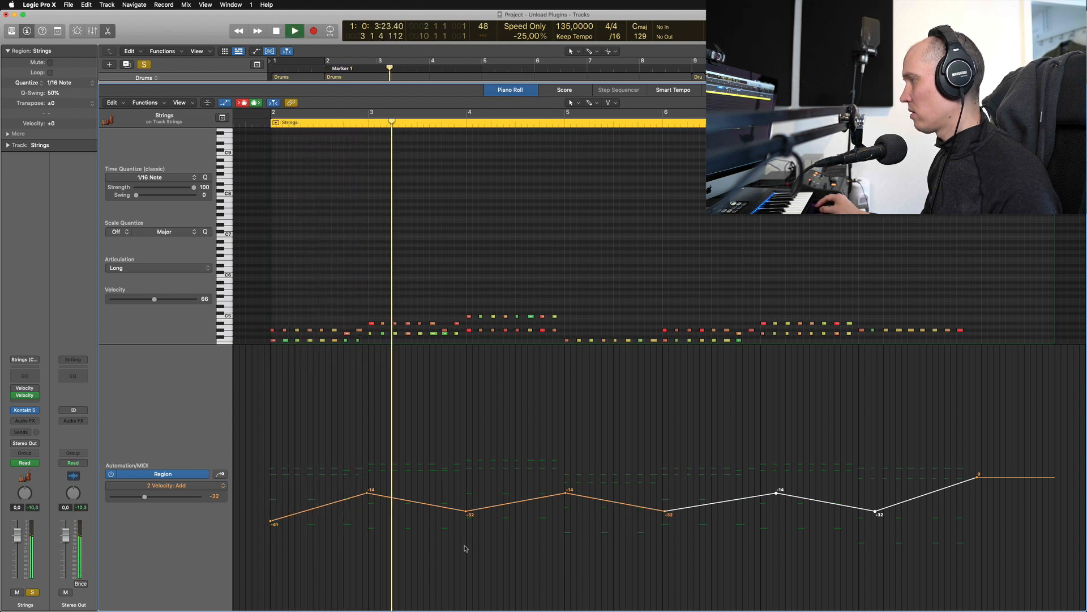
# Select every Velocity Add automation node, shift the whole zigzag up and down, and audition it
pyautogui.press('space')
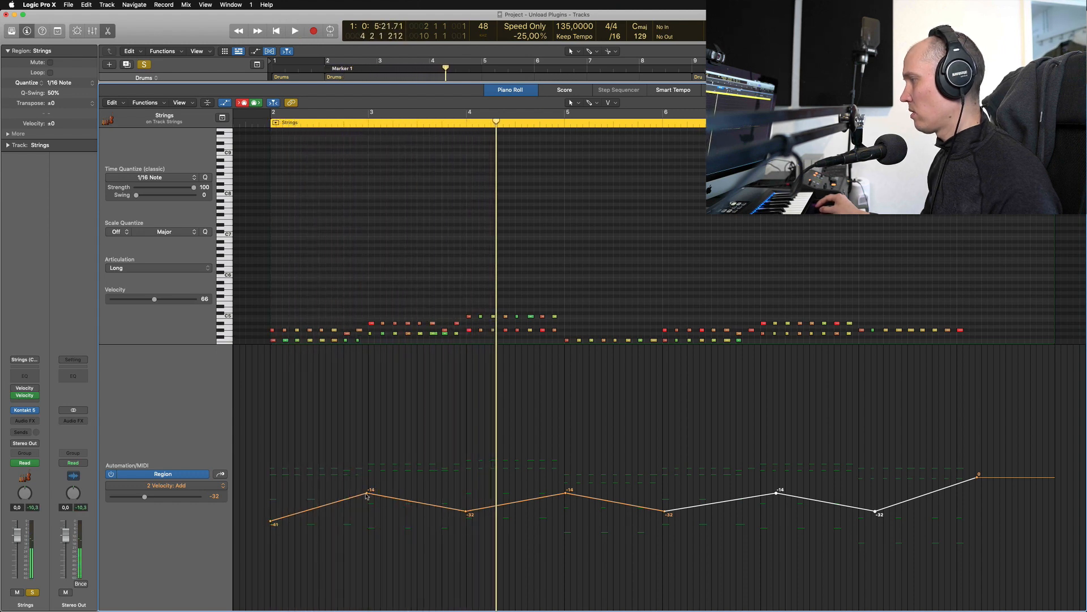
pyautogui.moveTo(277, 473); pyautogui.dragTo(988, 510)
pyautogui.moveTo(367, 495)
pyautogui.mouseDown()
pyautogui.moveTo(359, 440)
pyautogui.moveTo(357, 549)
pyautogui.moveTo(356, 491)
pyautogui.moveTo(362, 500)
pyautogui.mouseUp()
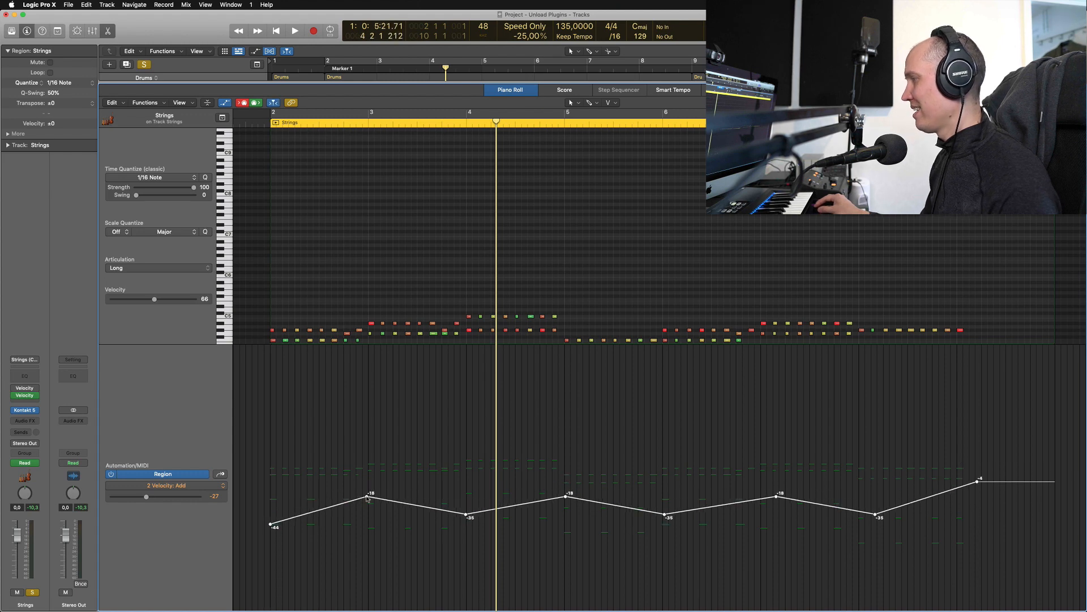
pyautogui.moveTo(367, 498)
pyautogui.mouseDown()
pyautogui.moveTo(365, 517)
pyautogui.moveTo(365, 464)
pyautogui.moveTo(364, 483)
pyautogui.mouseUp()
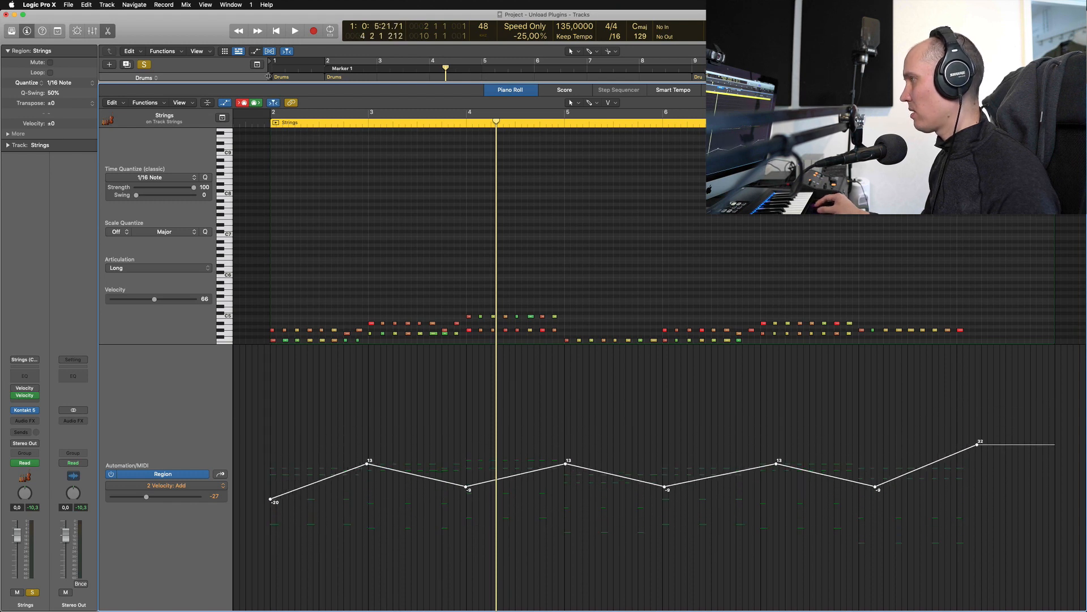
pyautogui.hotkey('shift', 'space')
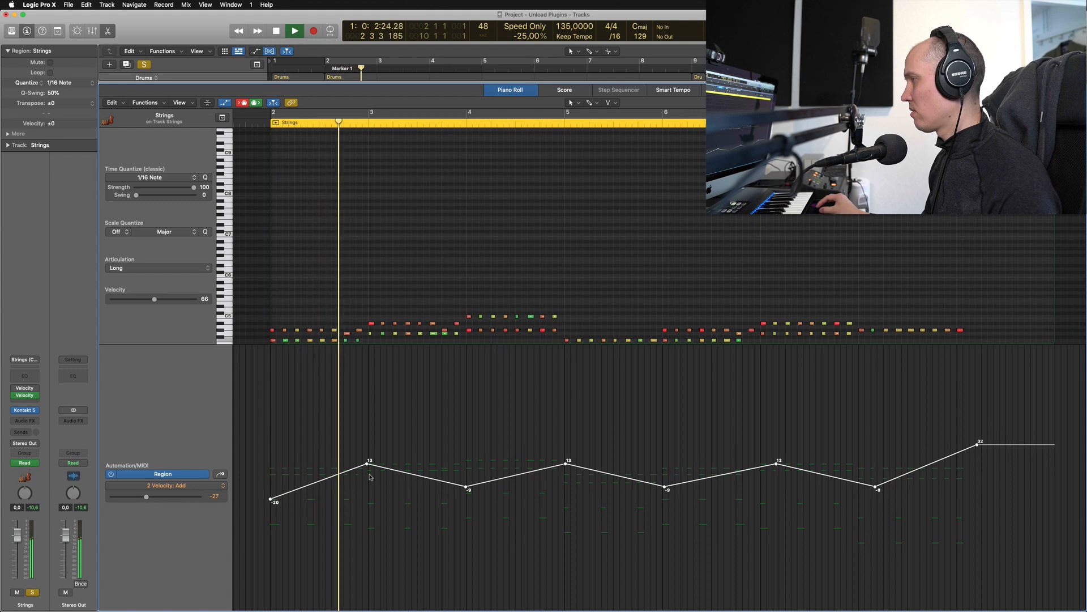
pyautogui.press('space')
# Settle the zigzag at -34 start, -5 peak and -24 dip, replay it, then hide automation
pyautogui.moveTo(369, 469); pyautogui.dragTo(368, 496)
pyautogui.click(260, 126)
pyautogui.press('space')
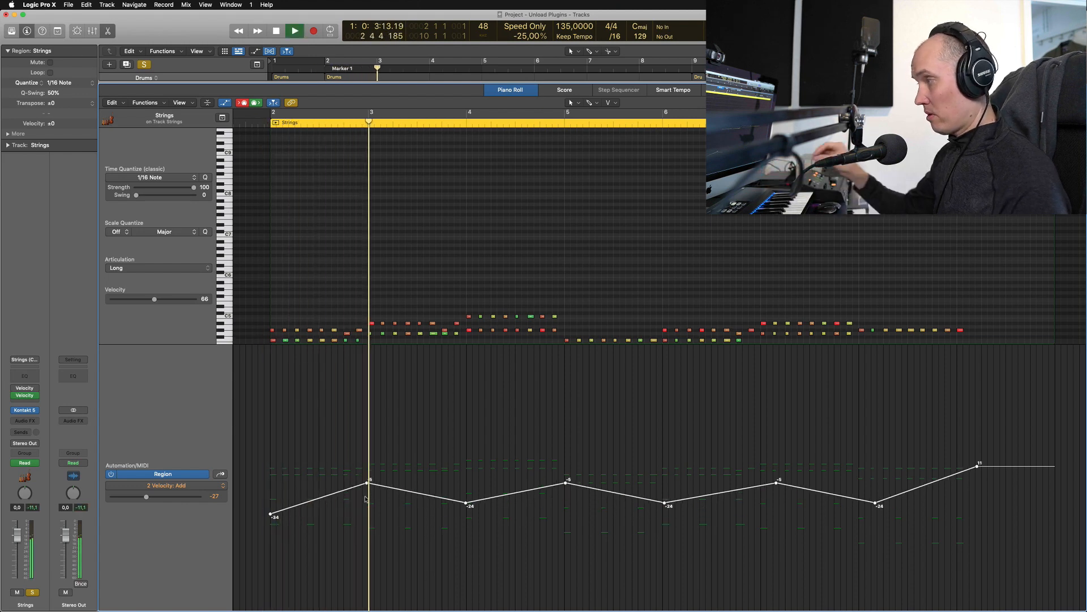
pyautogui.press('space')
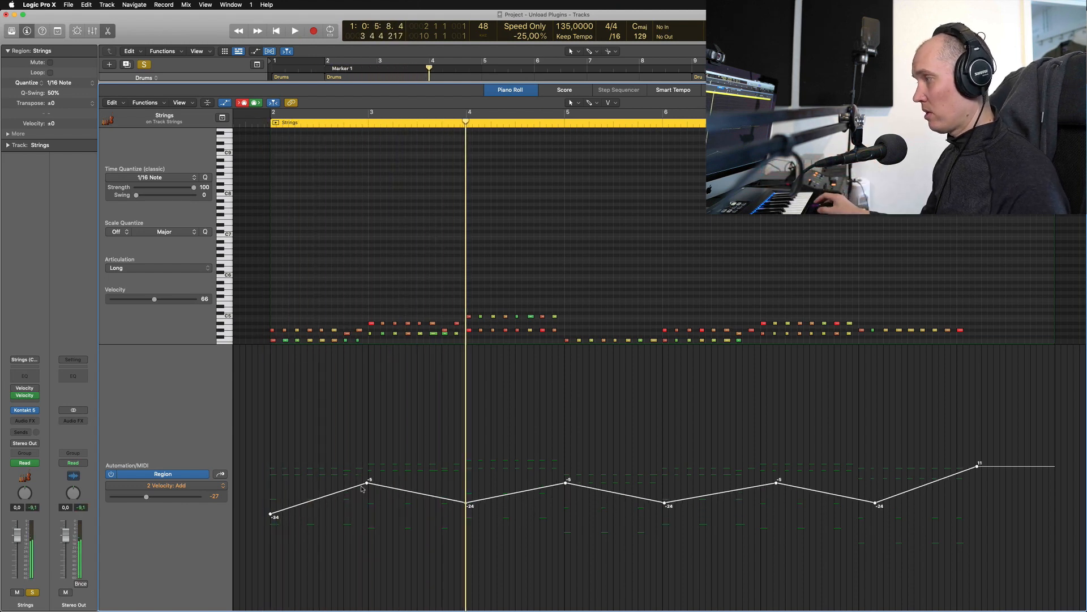
pyautogui.press('a')
pyautogui.press('a')
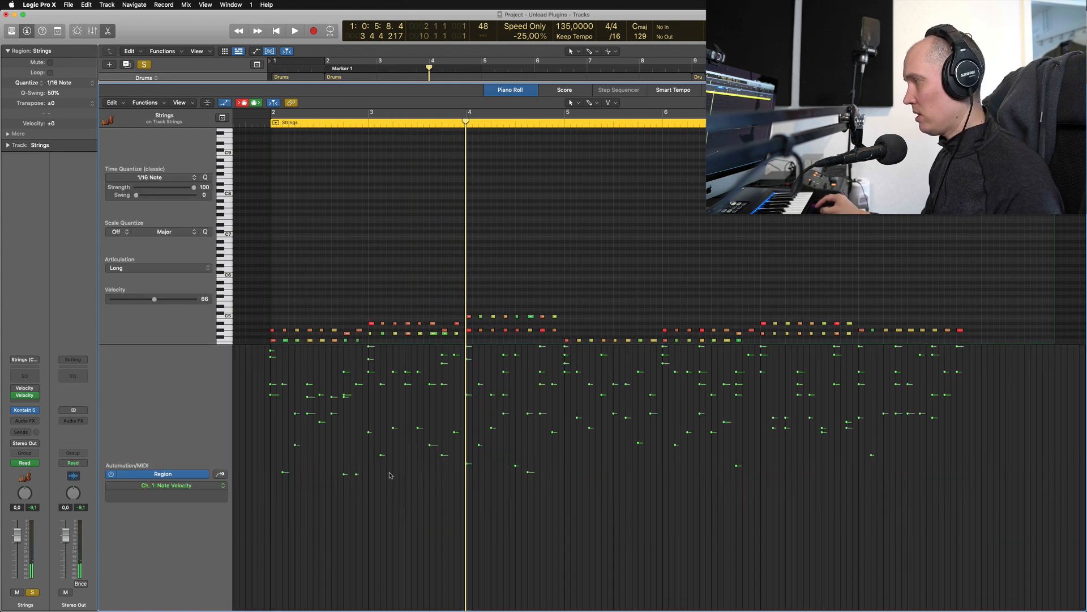